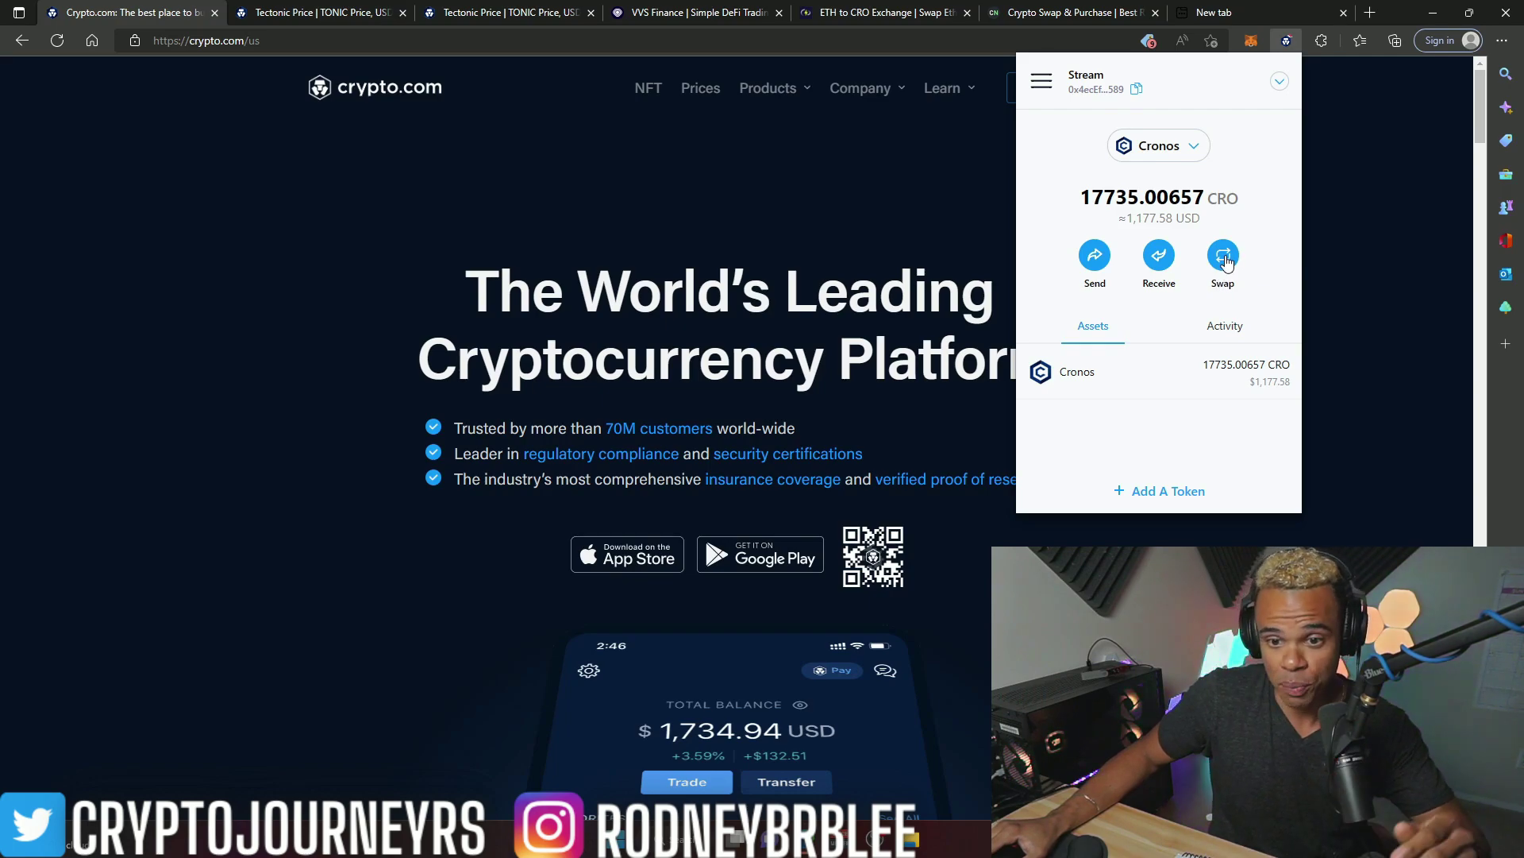
Step: Set up a swap from CRO to TONIC in the Crypto.com wallet extension and leave it without submitting
click(1224, 256)
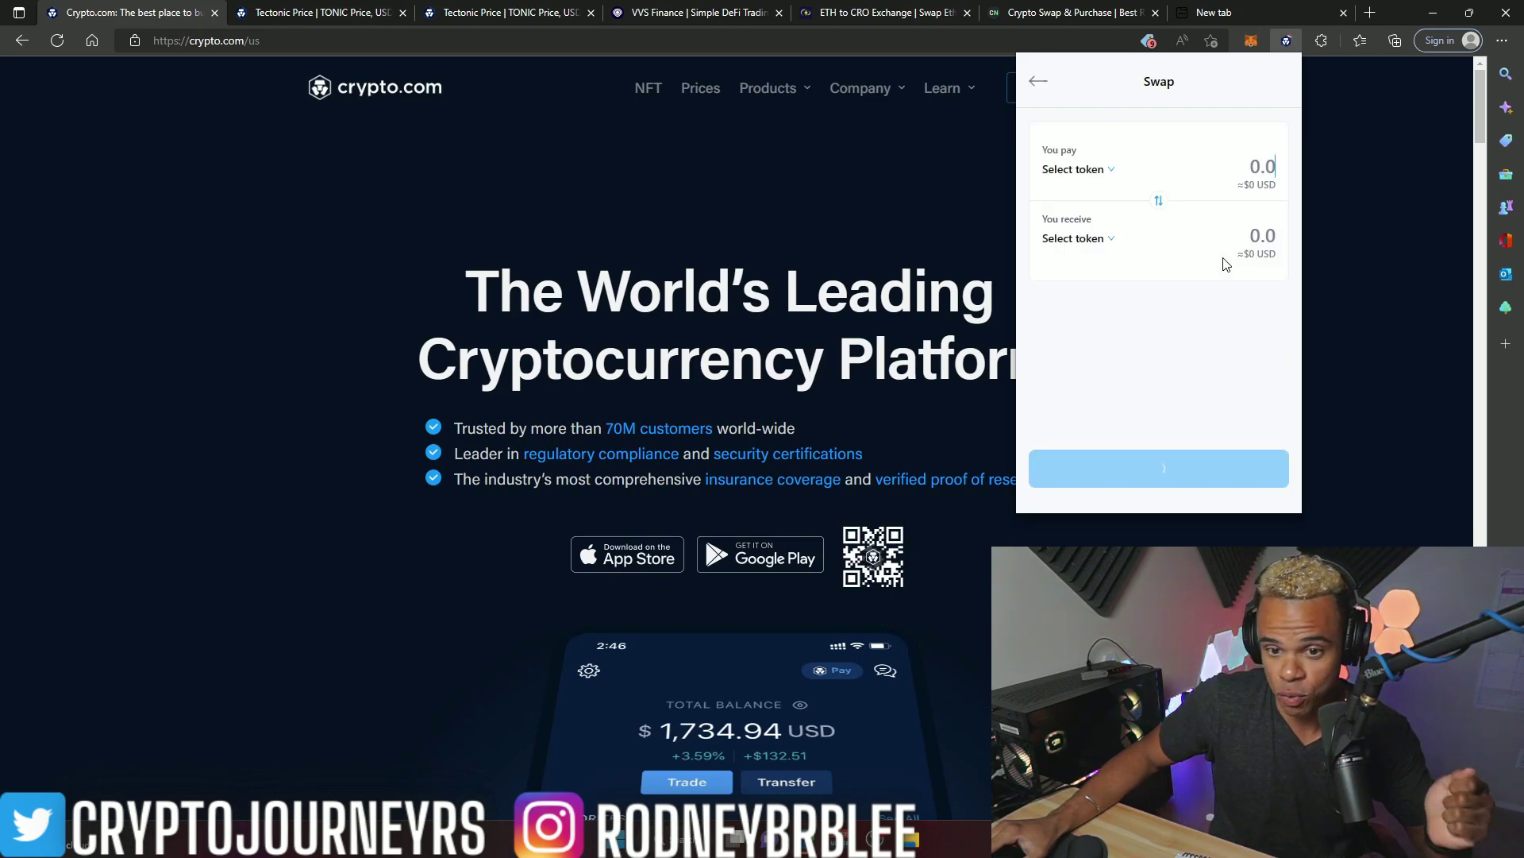
click(1078, 240)
text(toni)
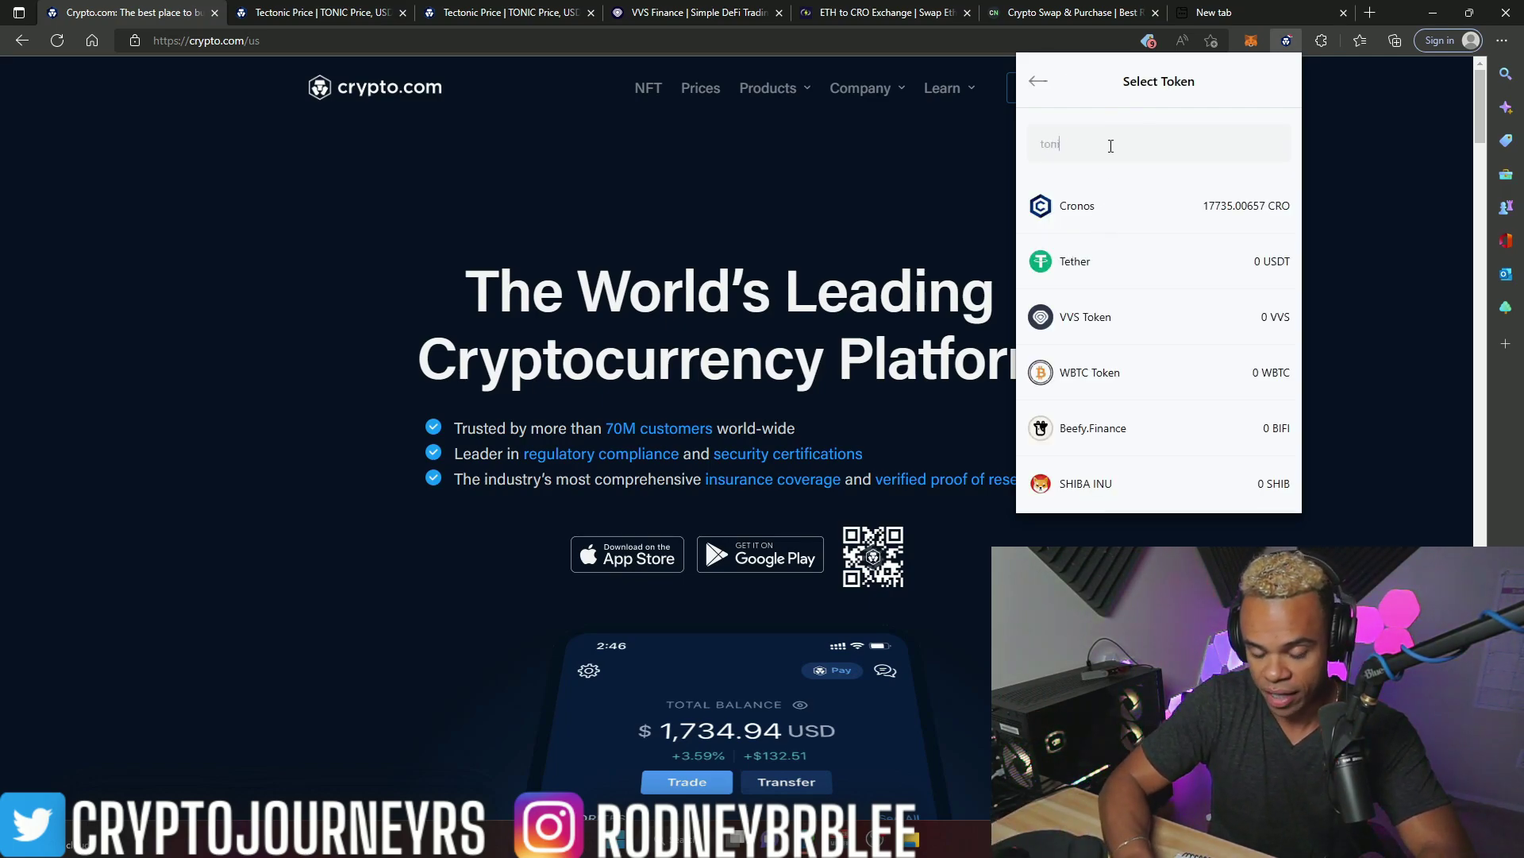
text(c)
click(1138, 228)
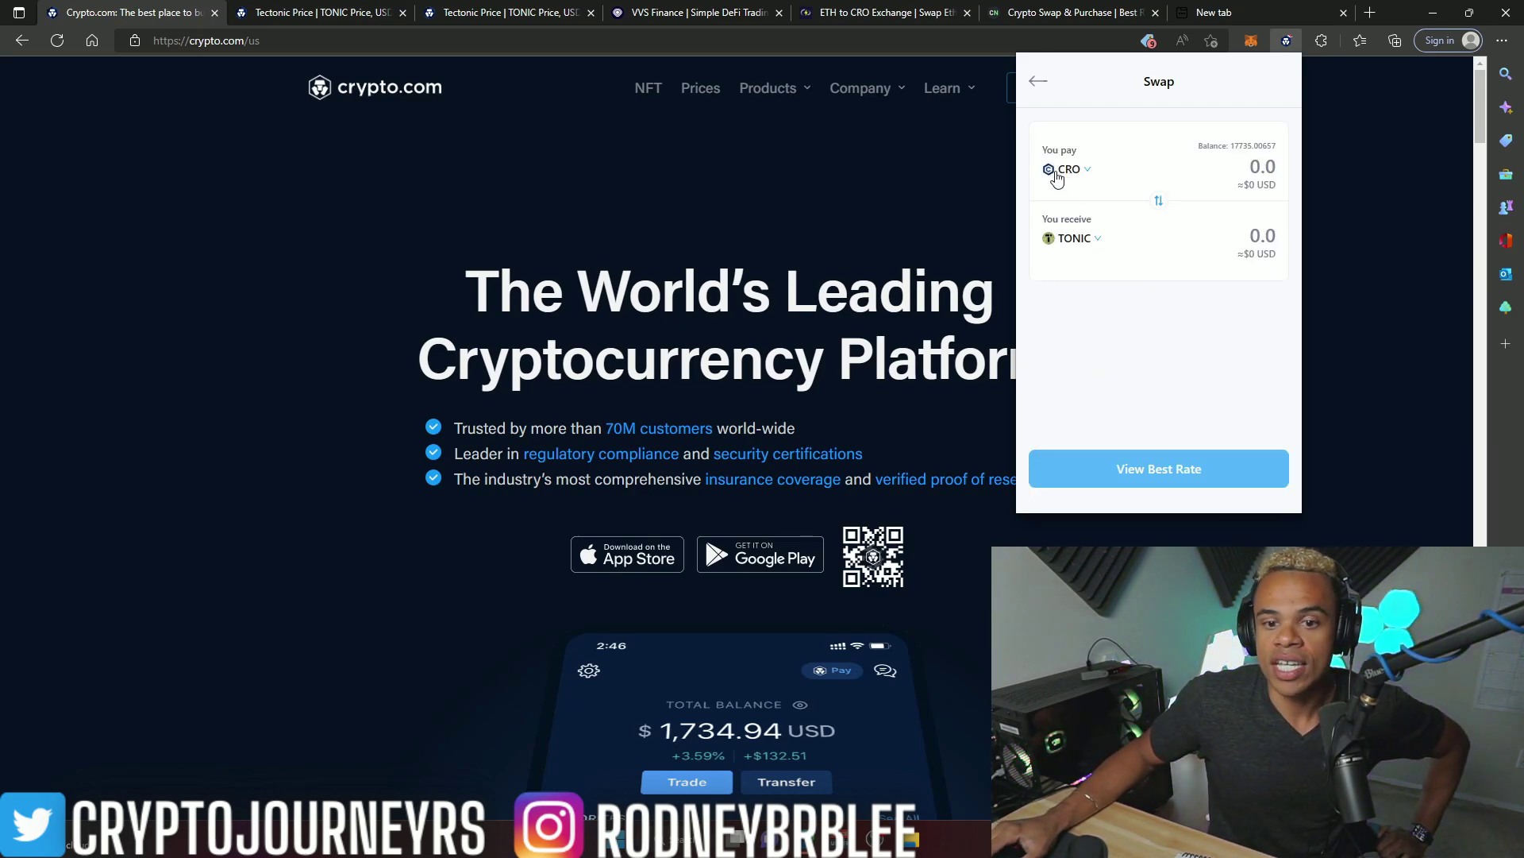
click(1035, 83)
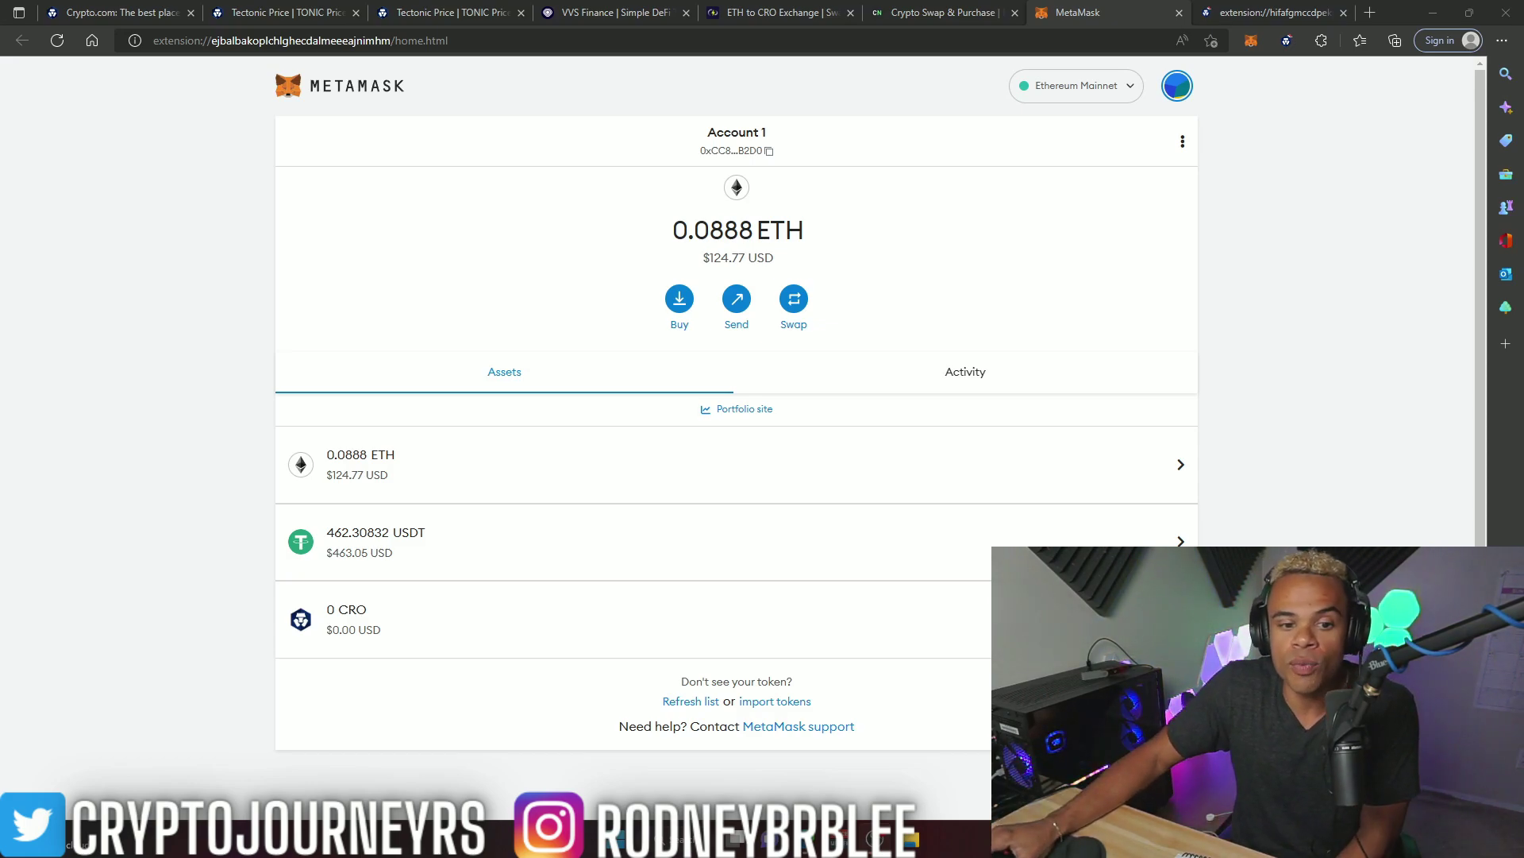
Step: Review MetaMask's options for buying or depositing ETH and close the list
click(680, 304)
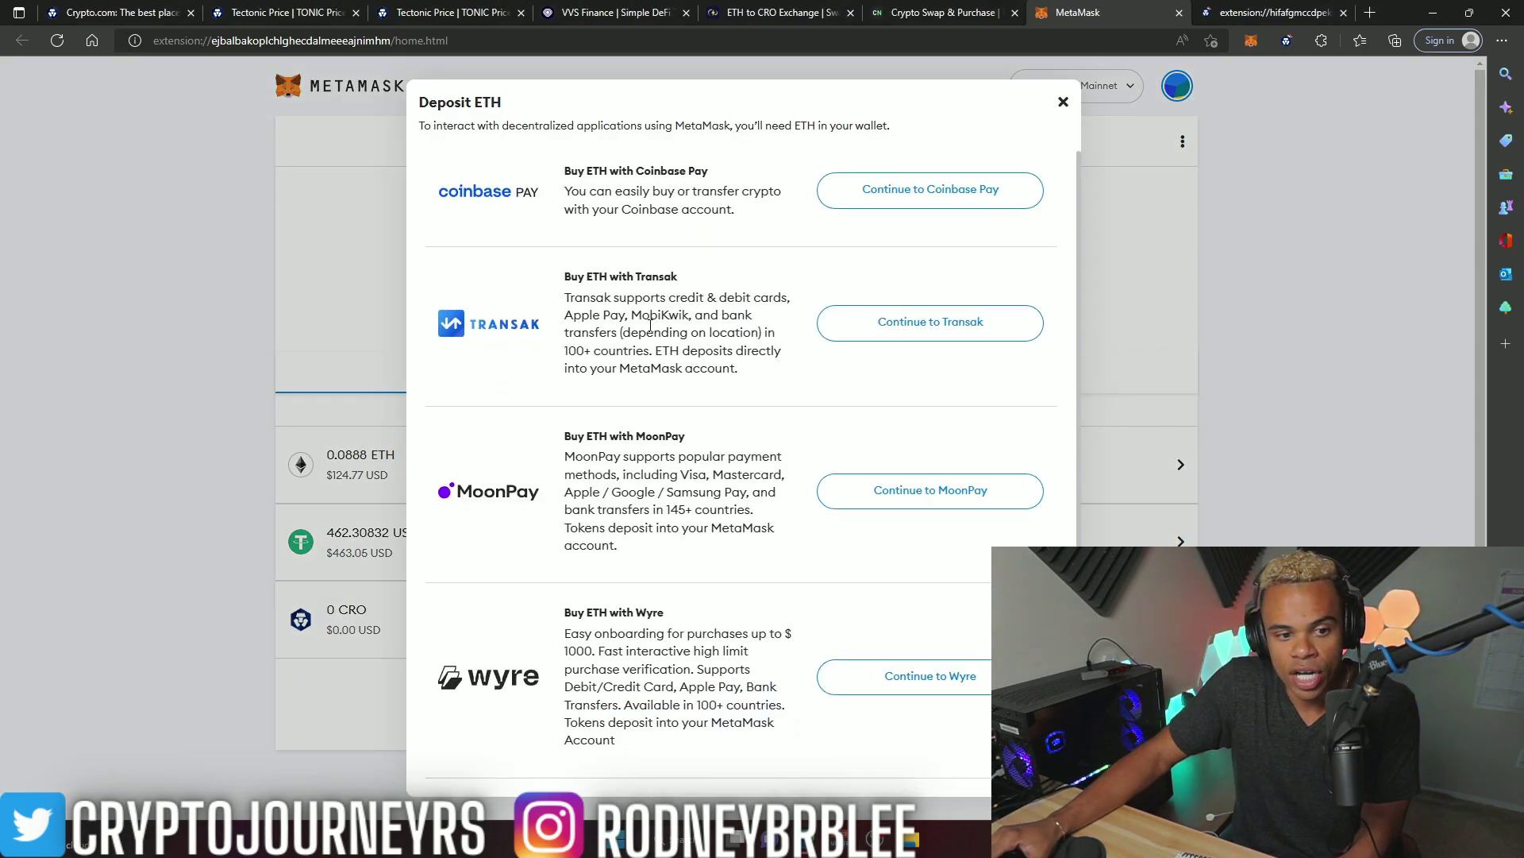
scroll(705, 357, down, 2)
scroll(706, 357, up, 2)
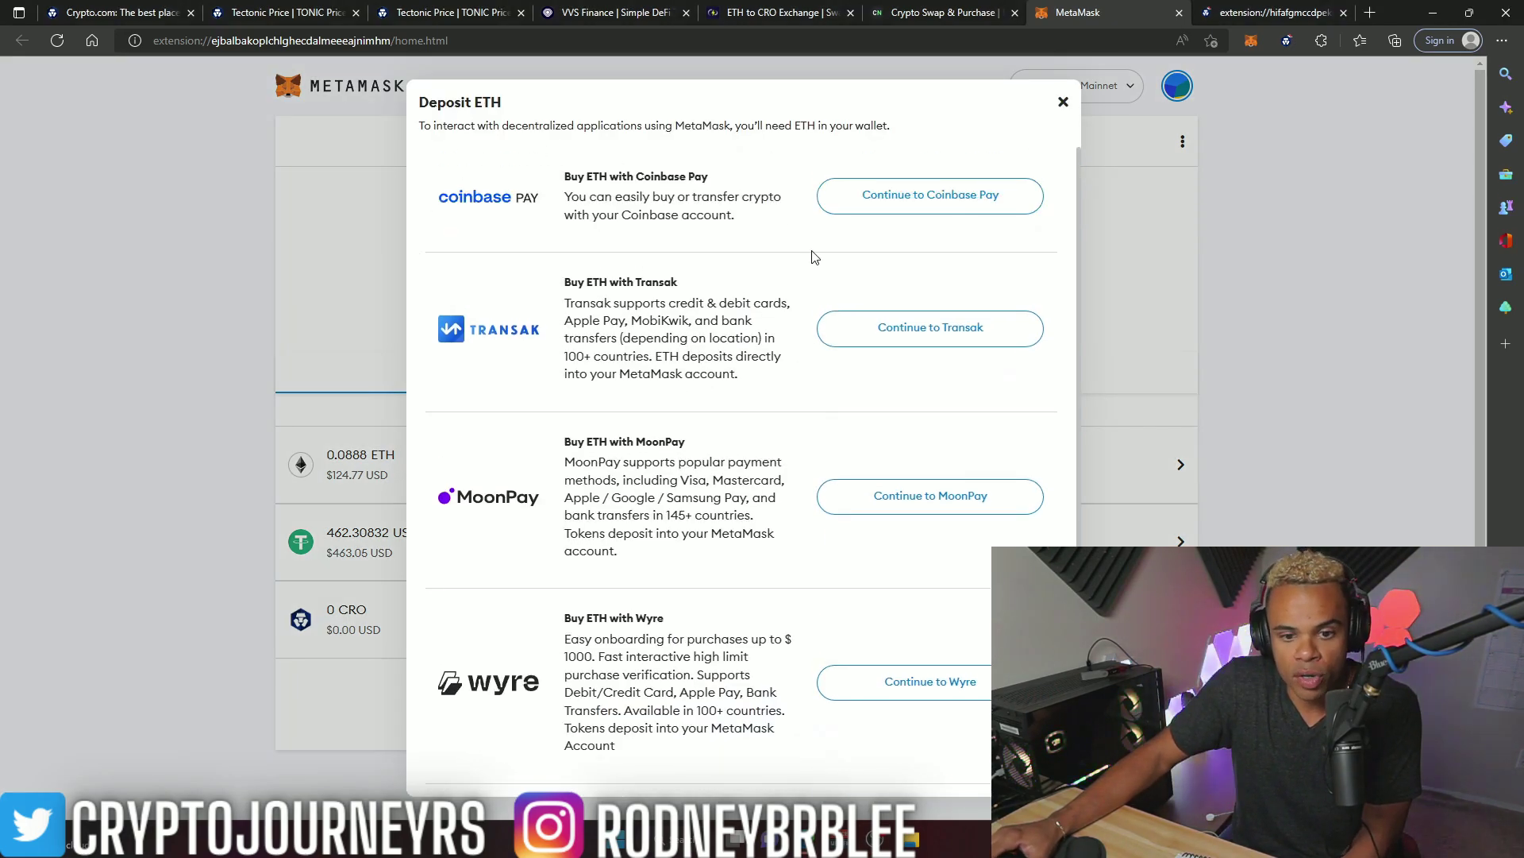
scroll(500, 330, down, 1)
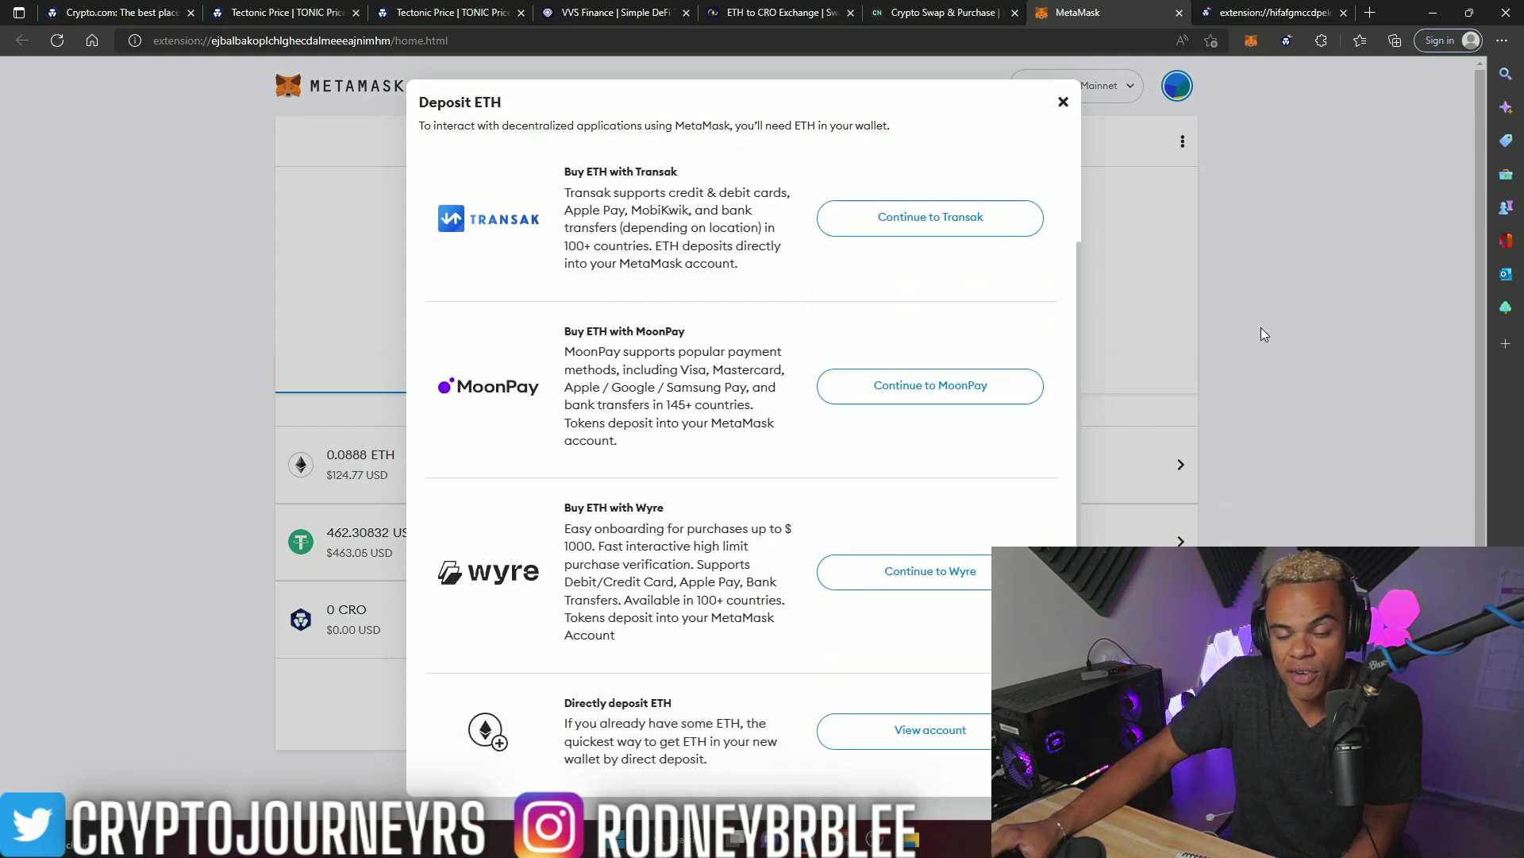
click(1436, 349)
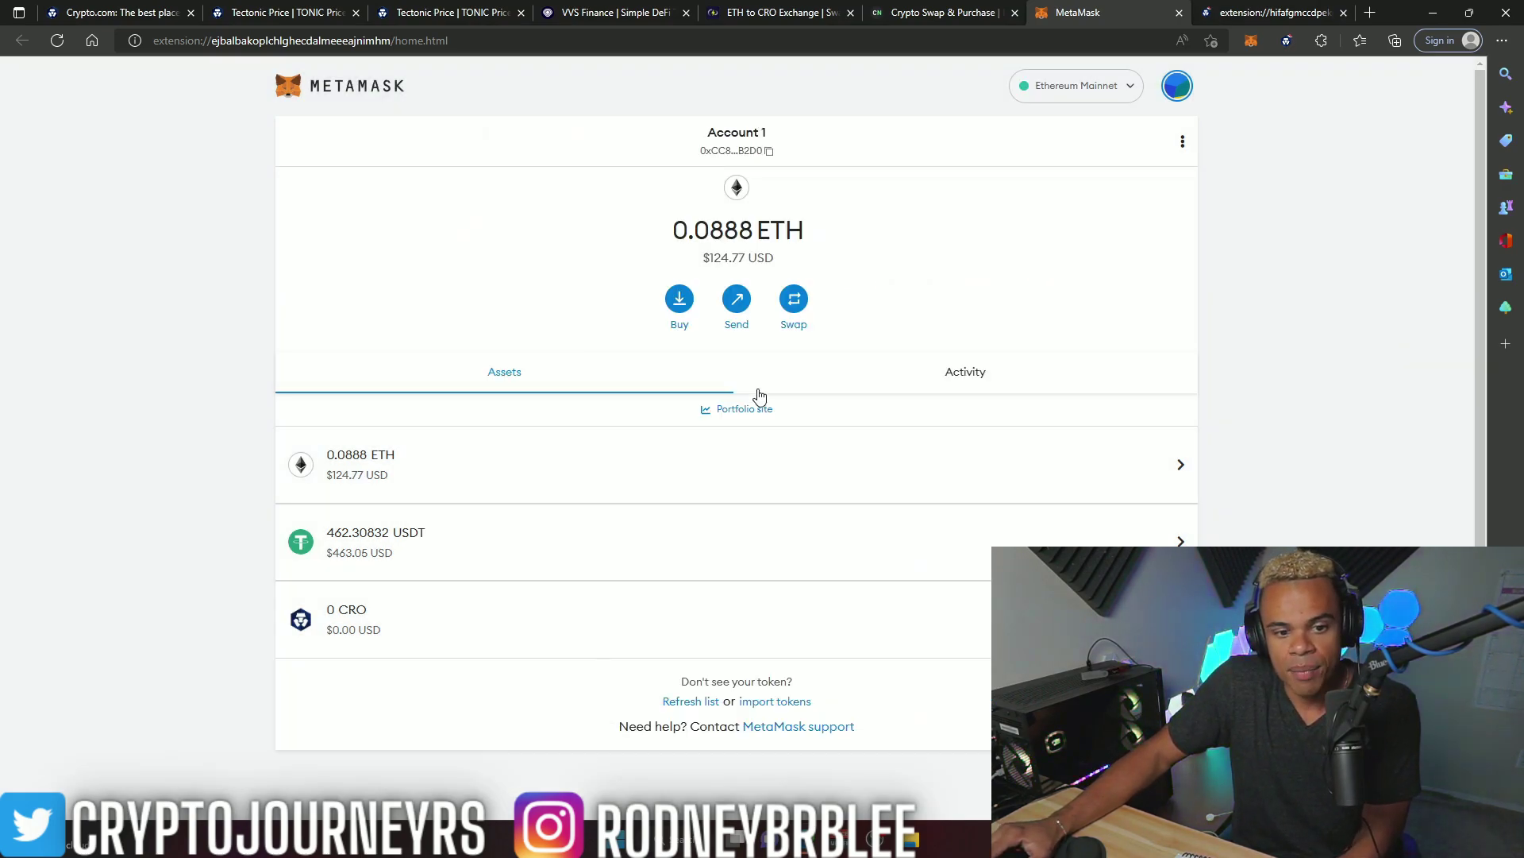
Step: Switch MetaMask to Cronos Mainnet and view the Cronos assets in the Crypto.com wallet extension
click(1086, 89)
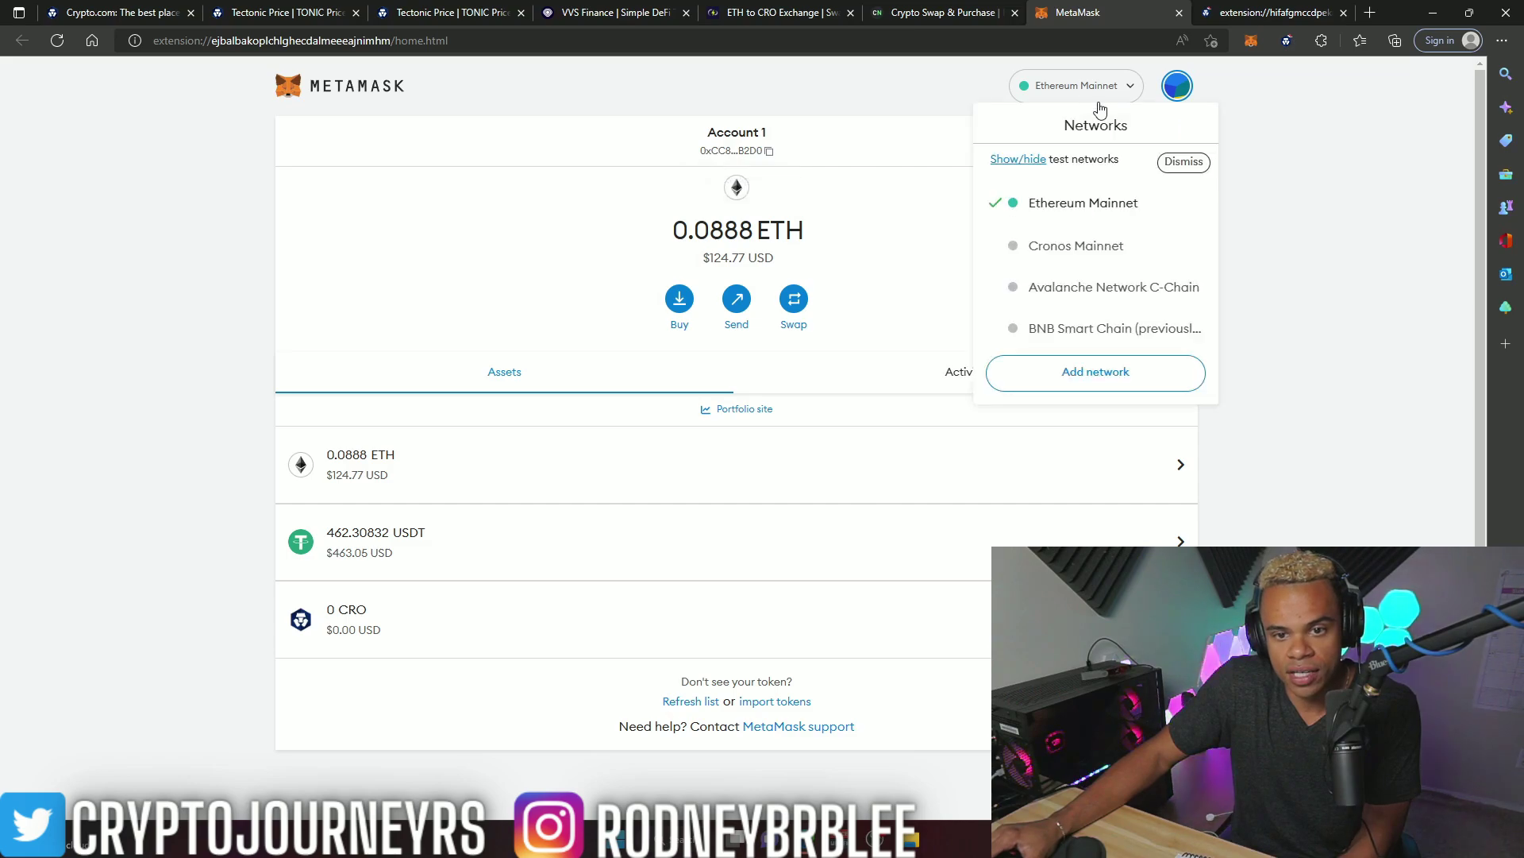
click(1079, 246)
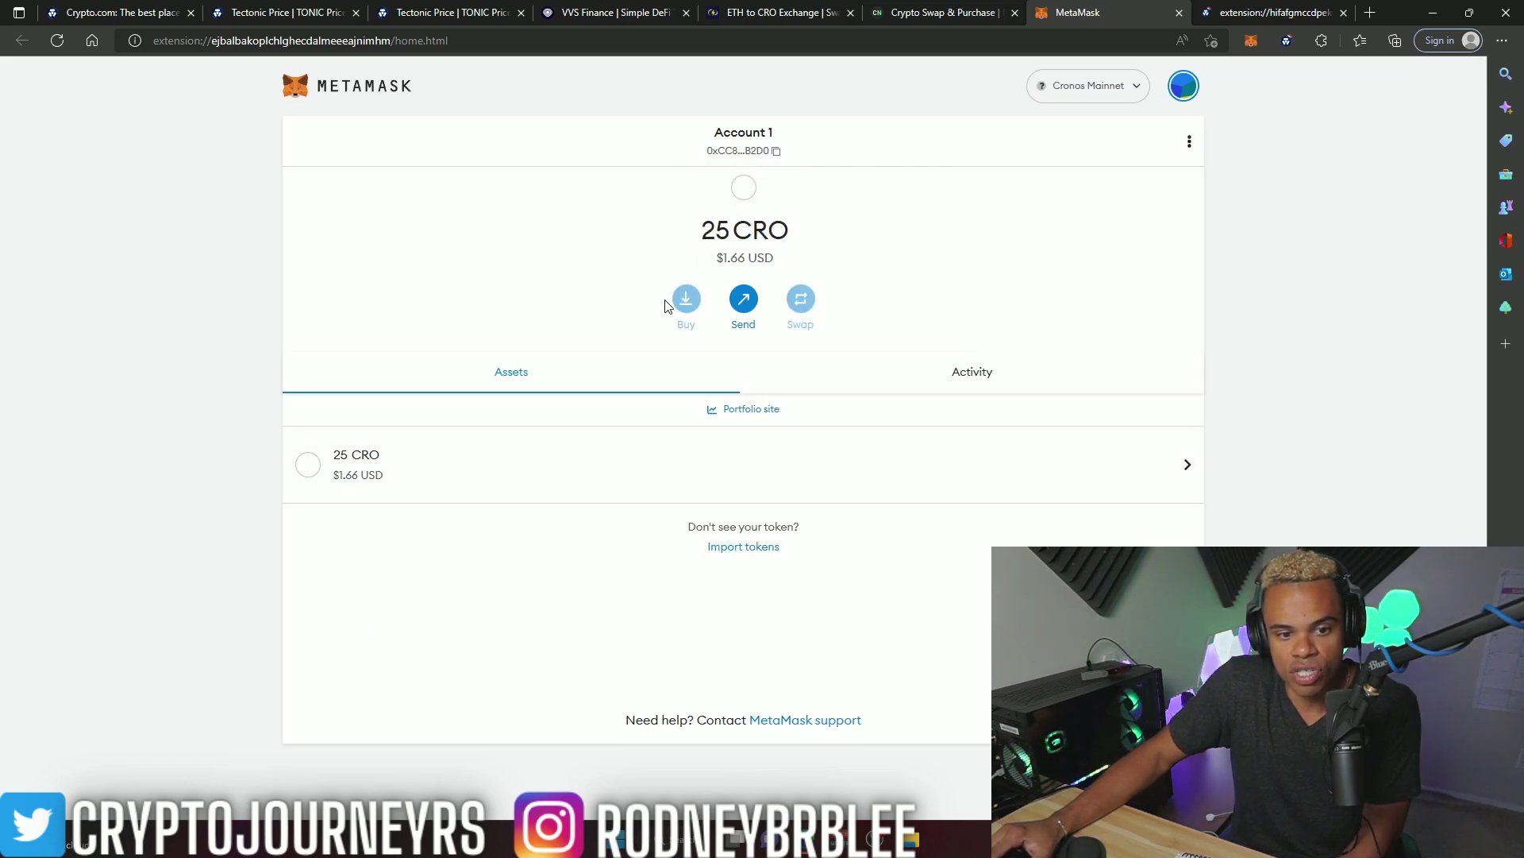
click(1287, 41)
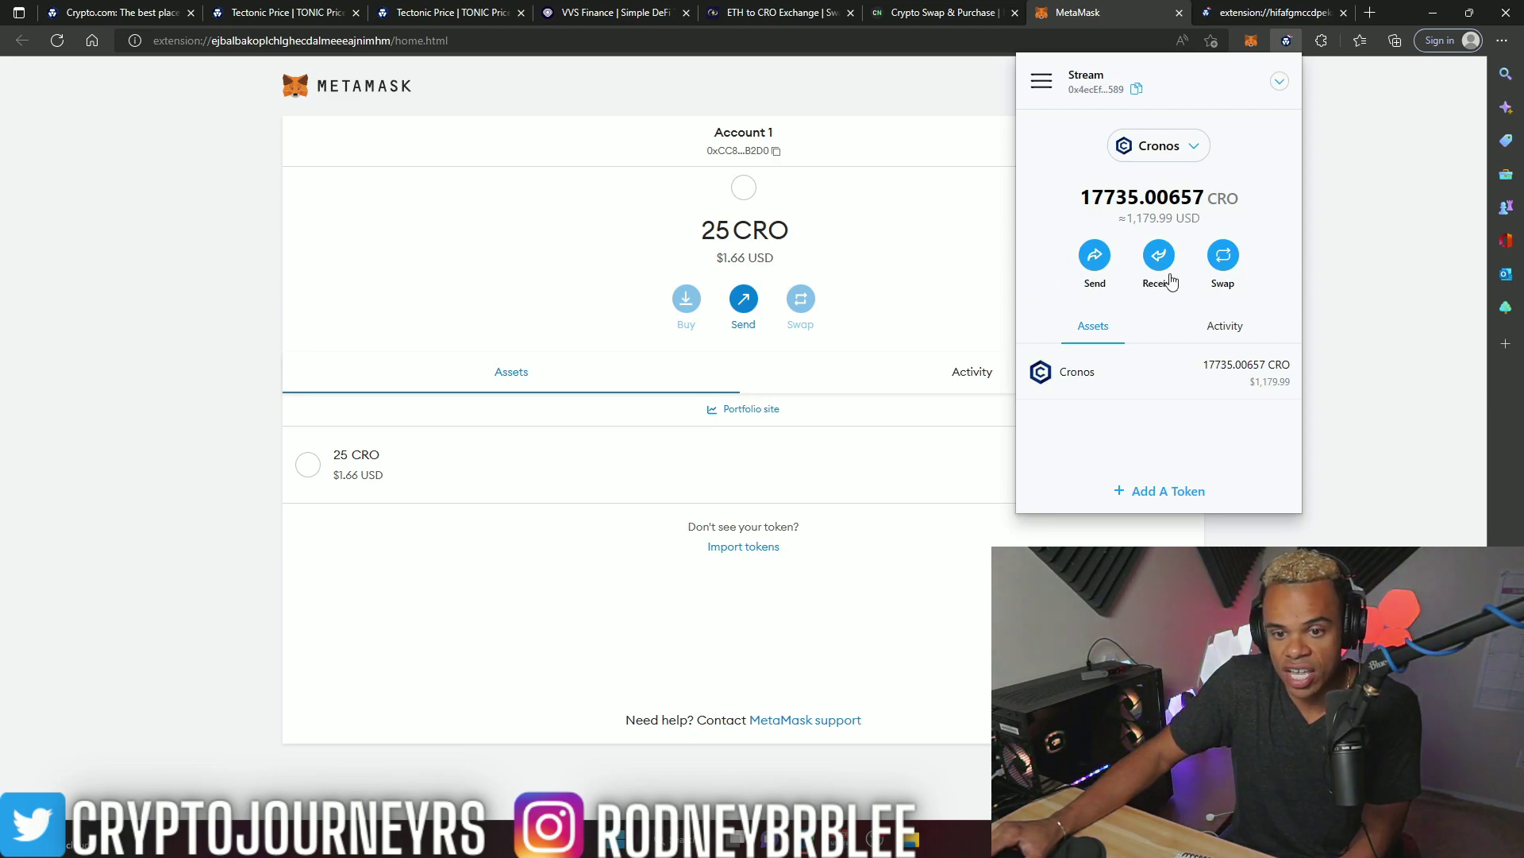
click(1342, 300)
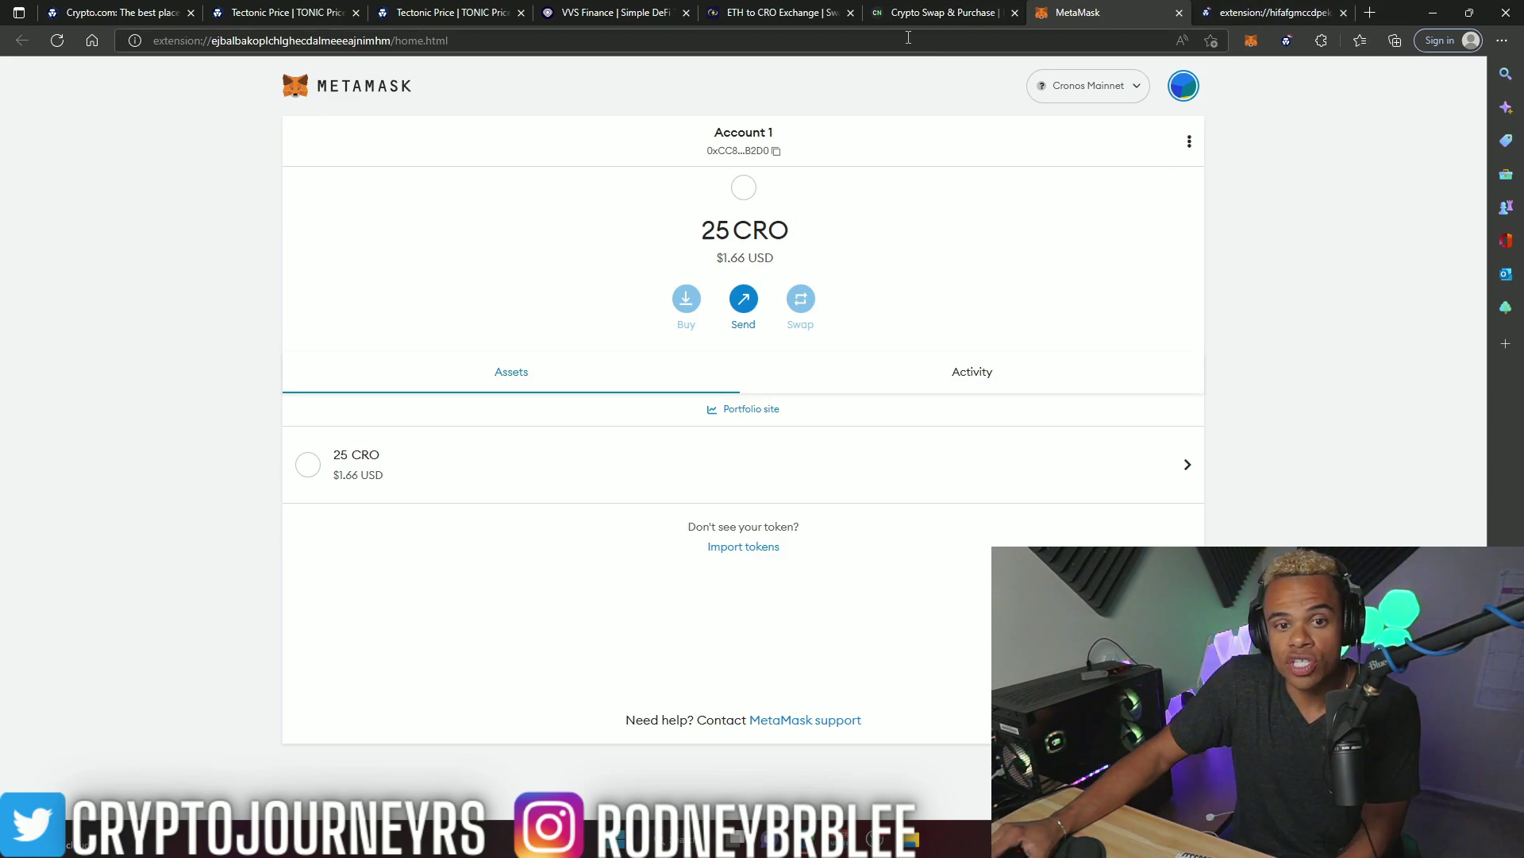
Step: View the LetsExchange and ChangeNOW exchange pages
click(806, 13)
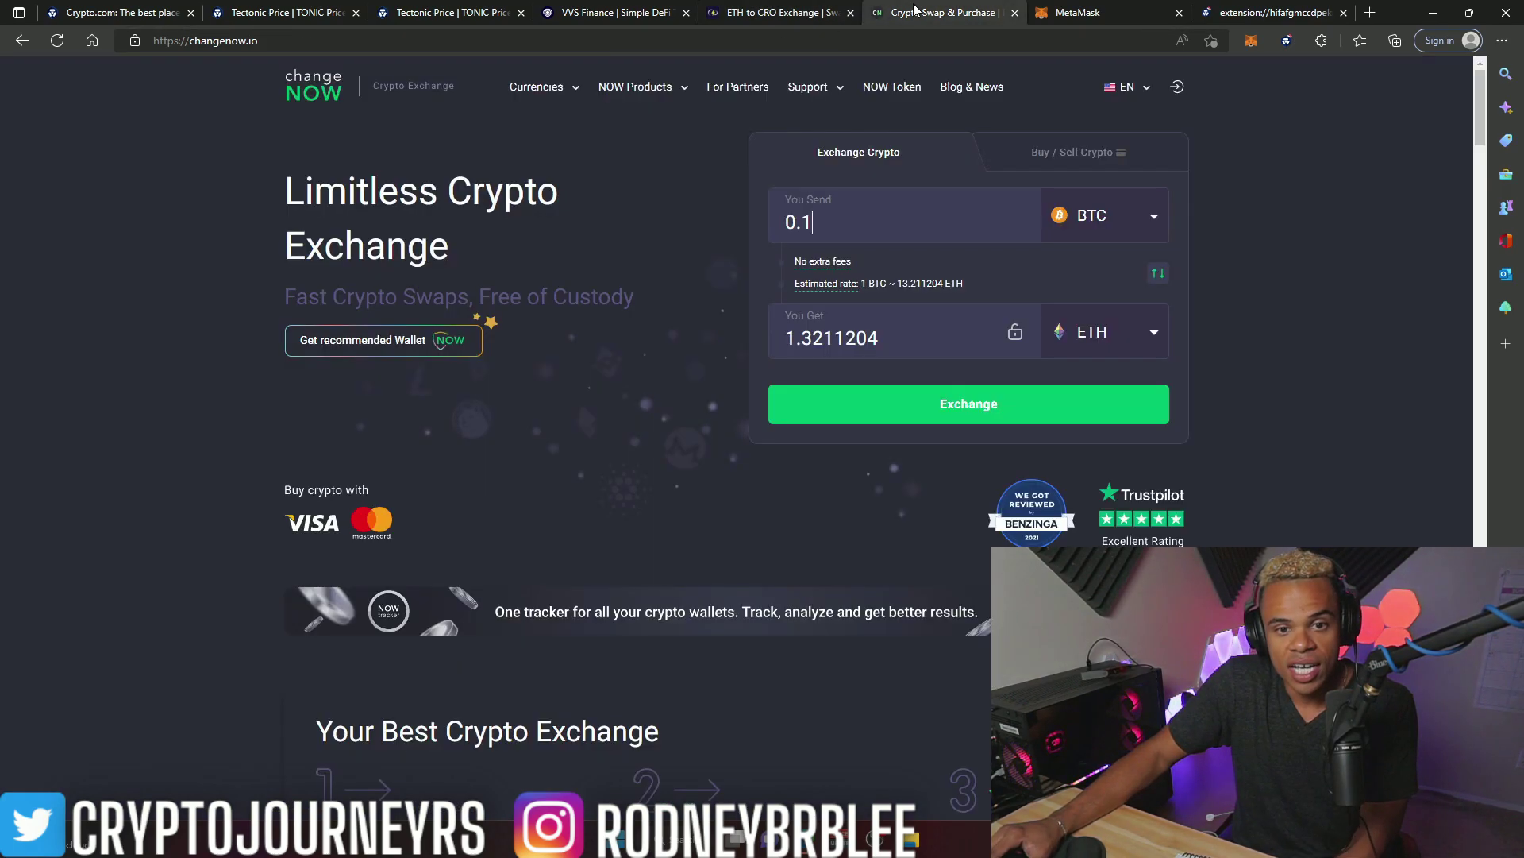
click(921, 13)
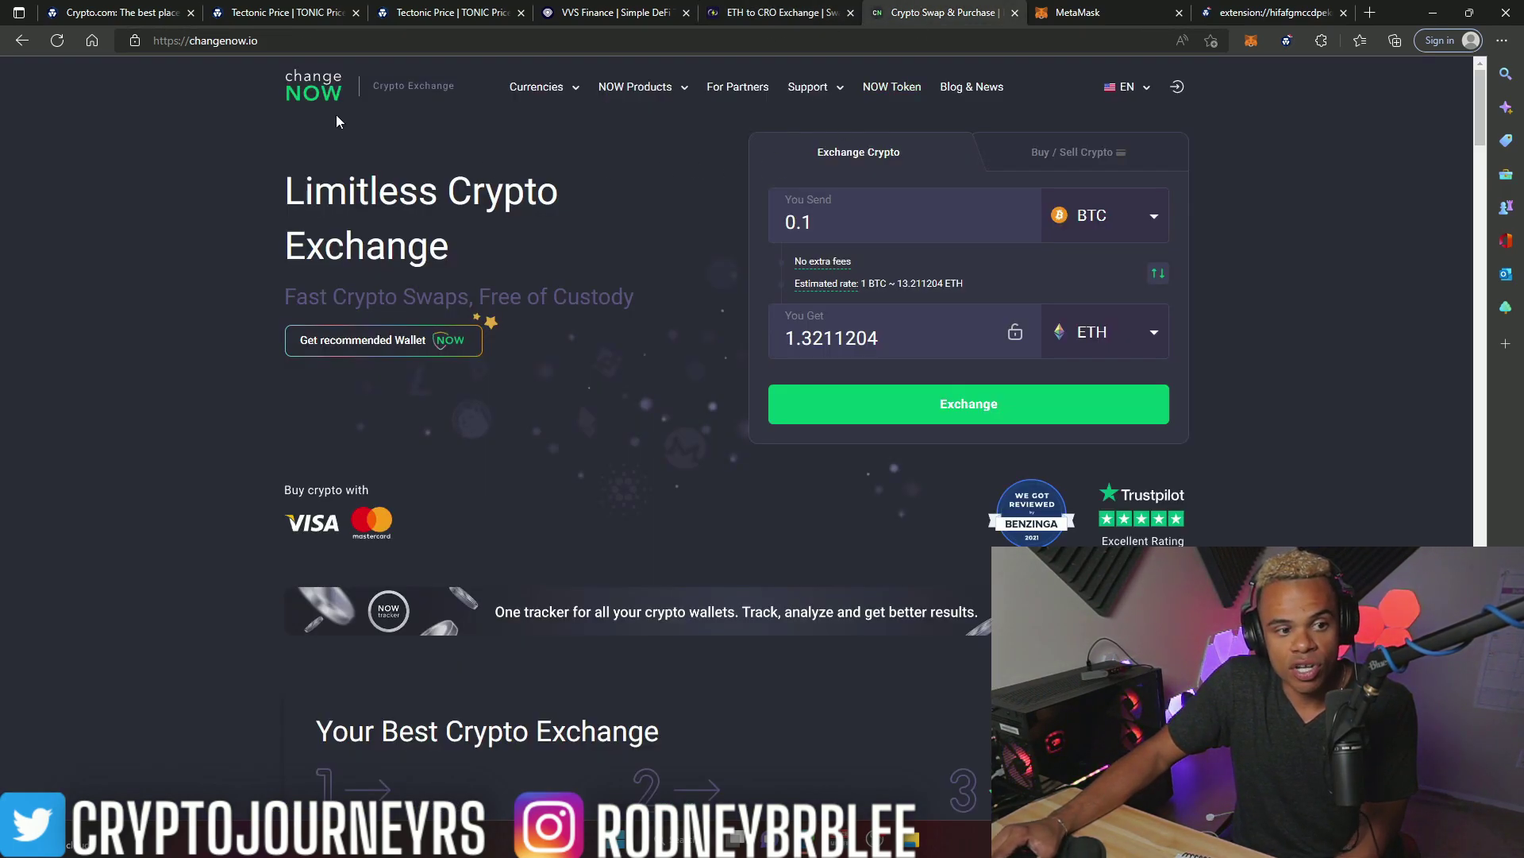
Step: Return to MetaMask and set its network to Ethereum Mainnet
click(1048, 13)
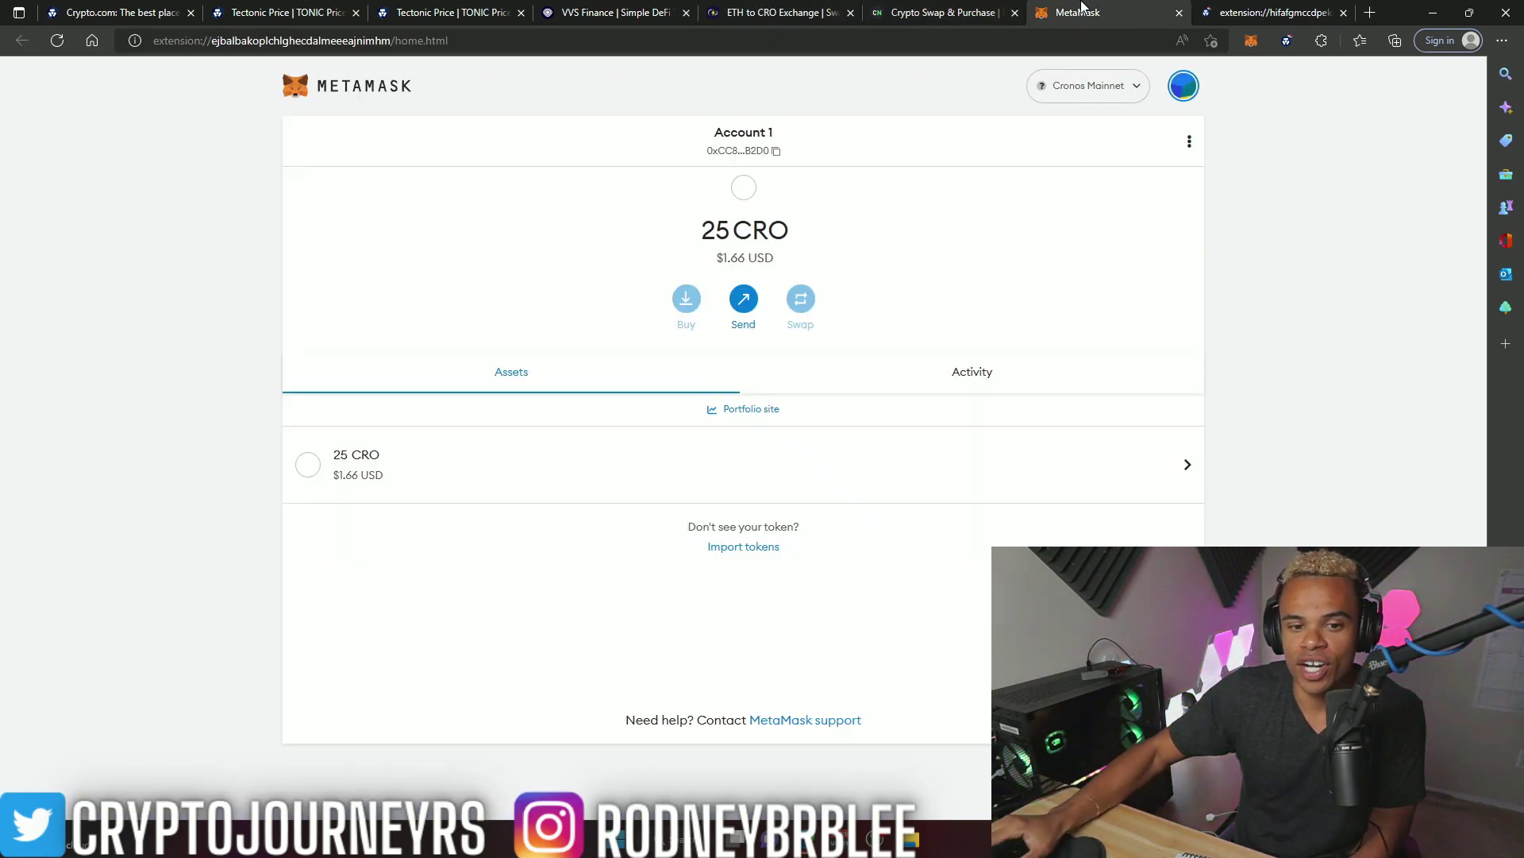
click(1076, 89)
click(1078, 201)
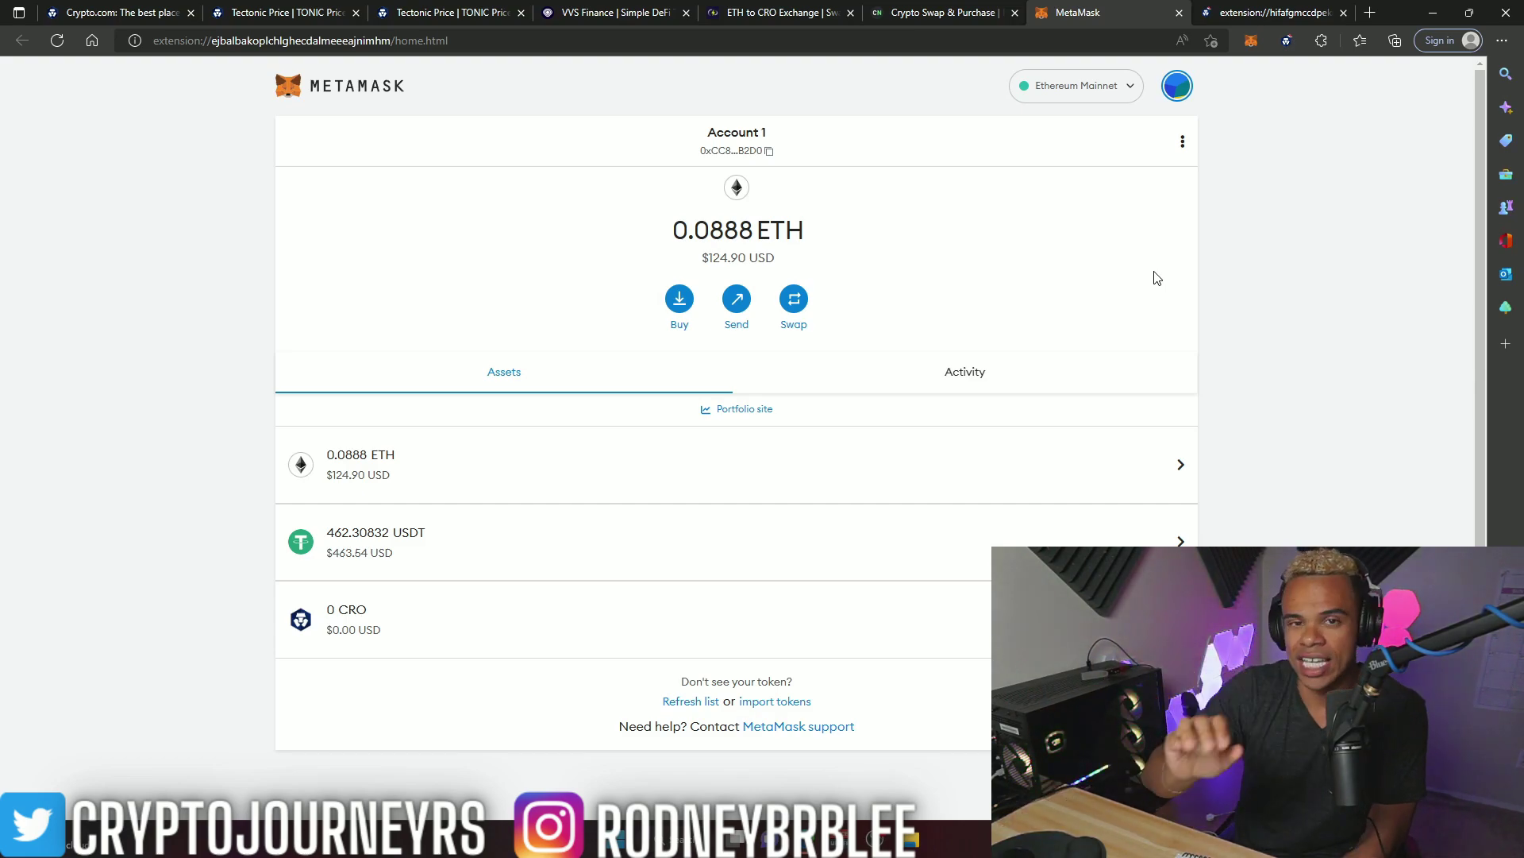
Step: On the LetsExchange ETH to CRO page, search the tokens to receive for "cro" and look through the CRO variants
click(778, 13)
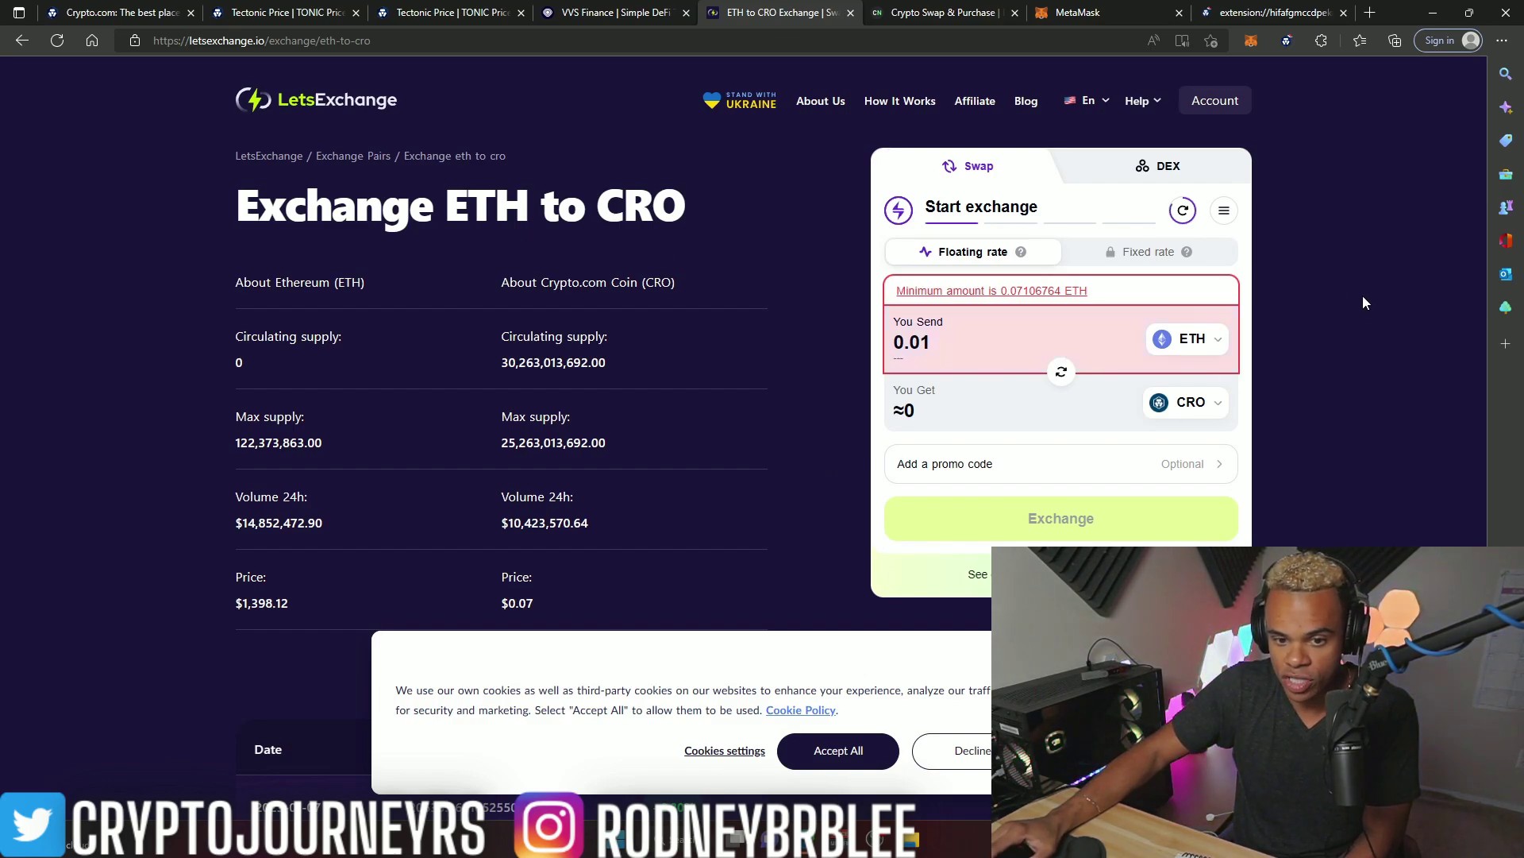
scroll(1363, 300, down, 1)
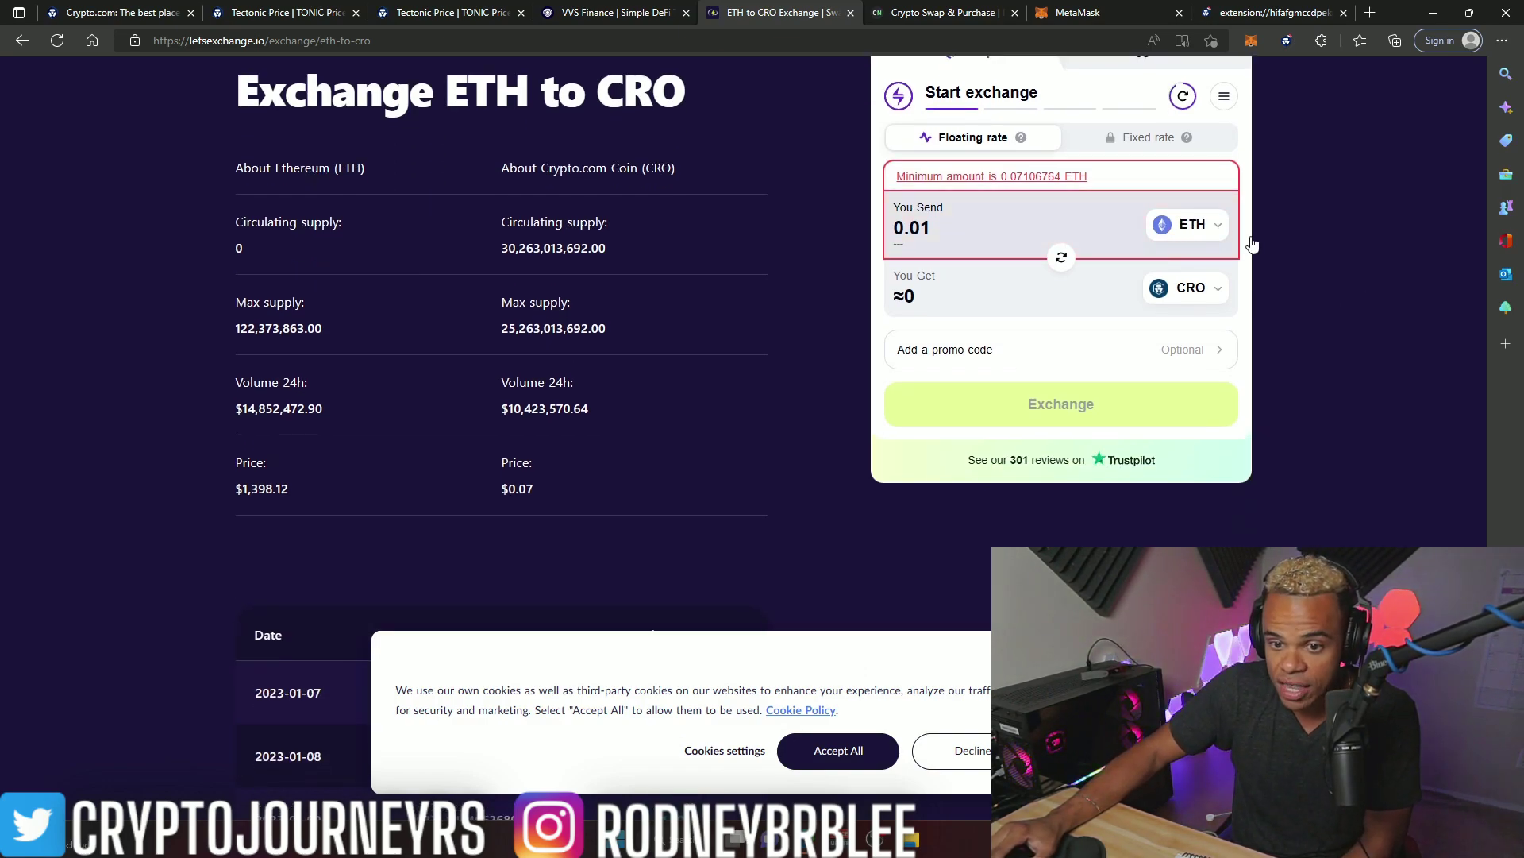
click(1184, 289)
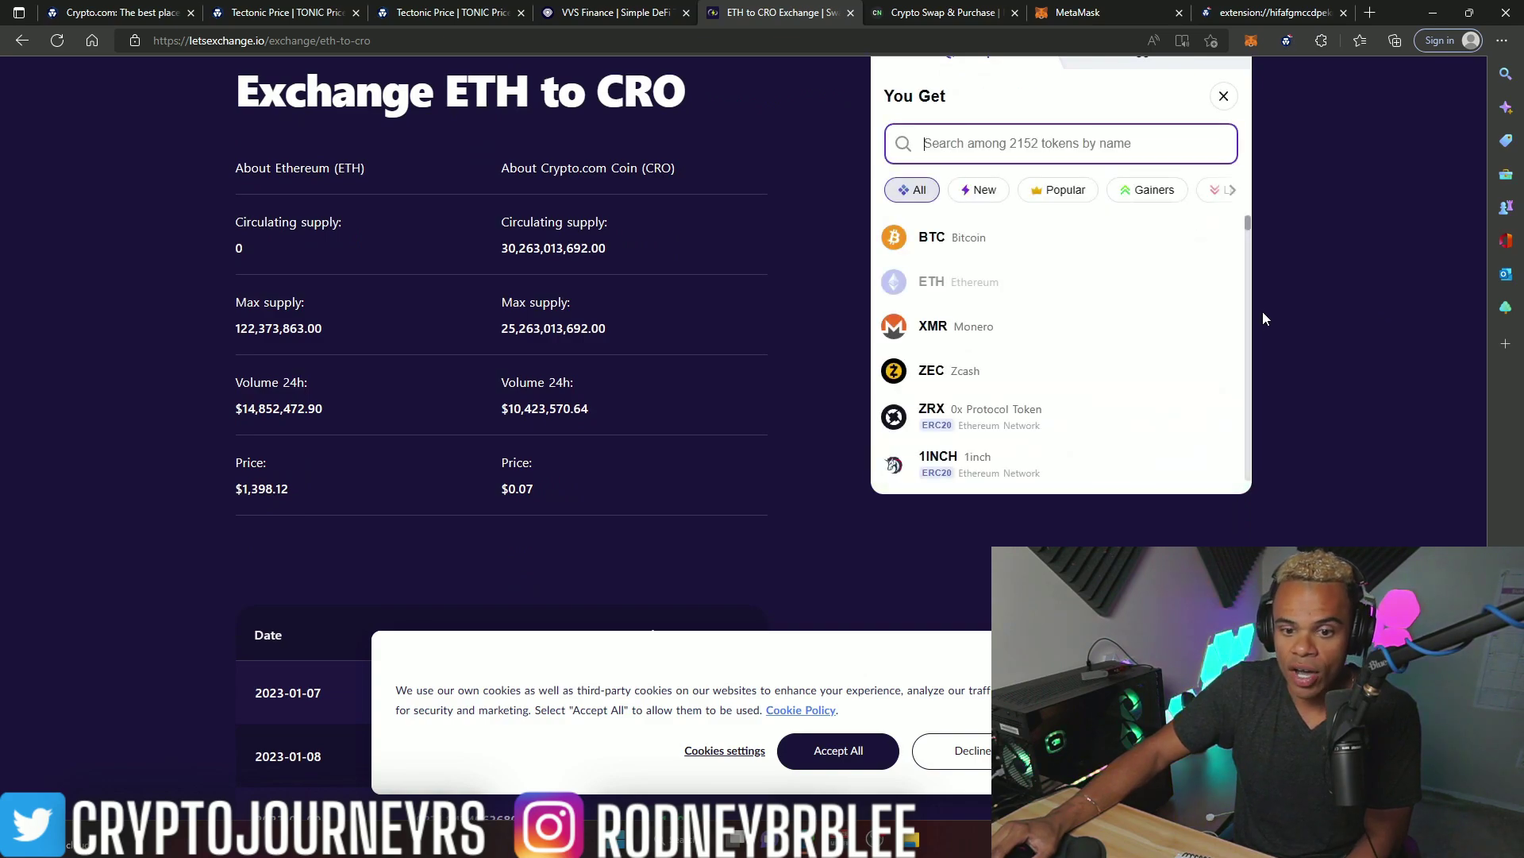
text(cro)
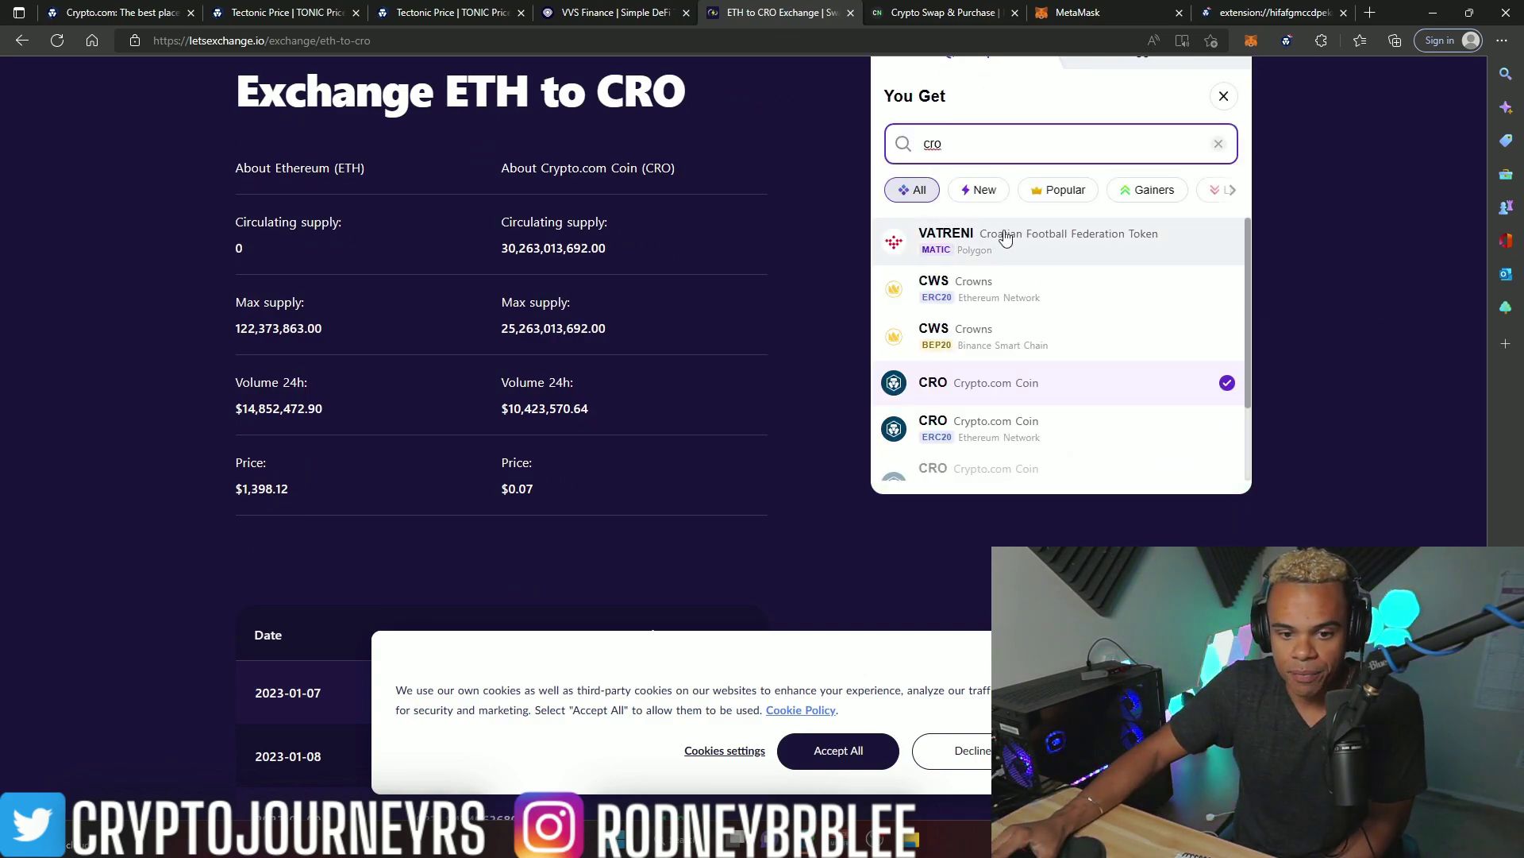
scroll(1048, 421, down, 1)
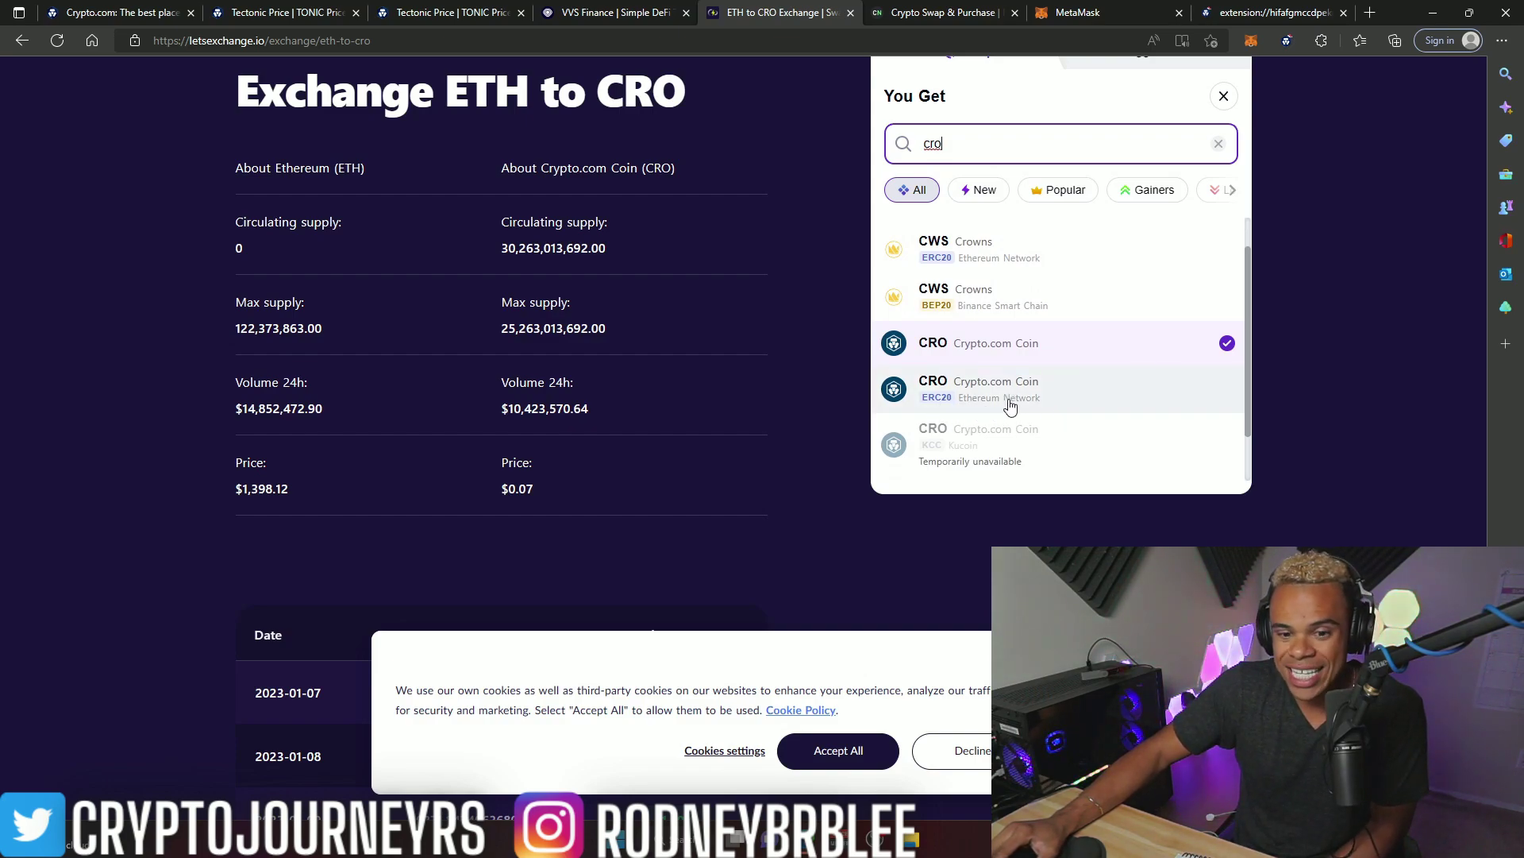
Step: Check the CRO asset in MetaMask, and on LetsExchange choose CRO Crypto.com Coin without the ERC20 tag as the token to receive
click(1113, 9)
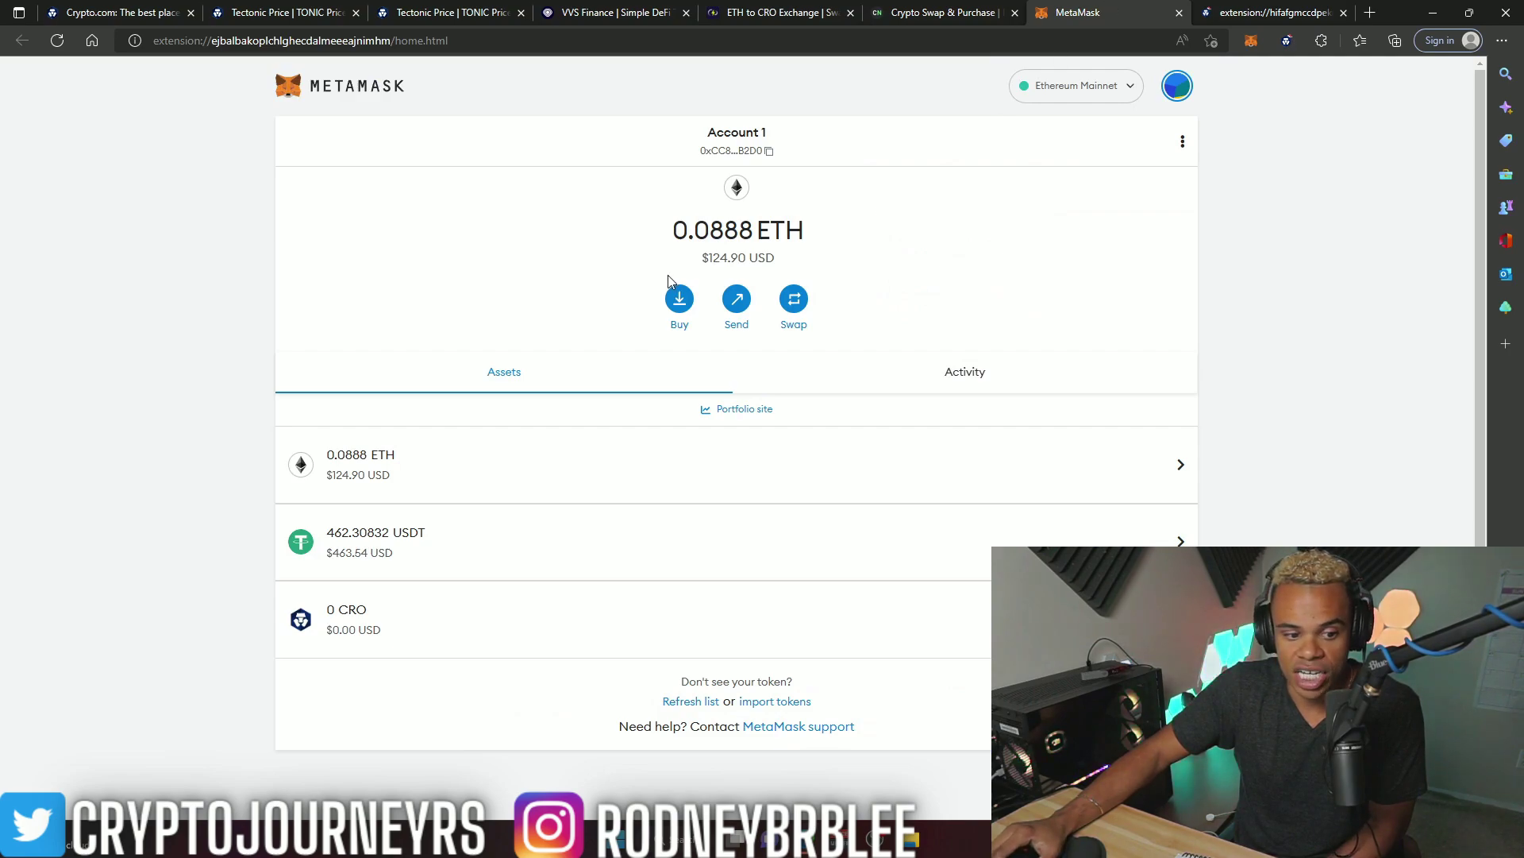
scroll(452, 436, down, 1)
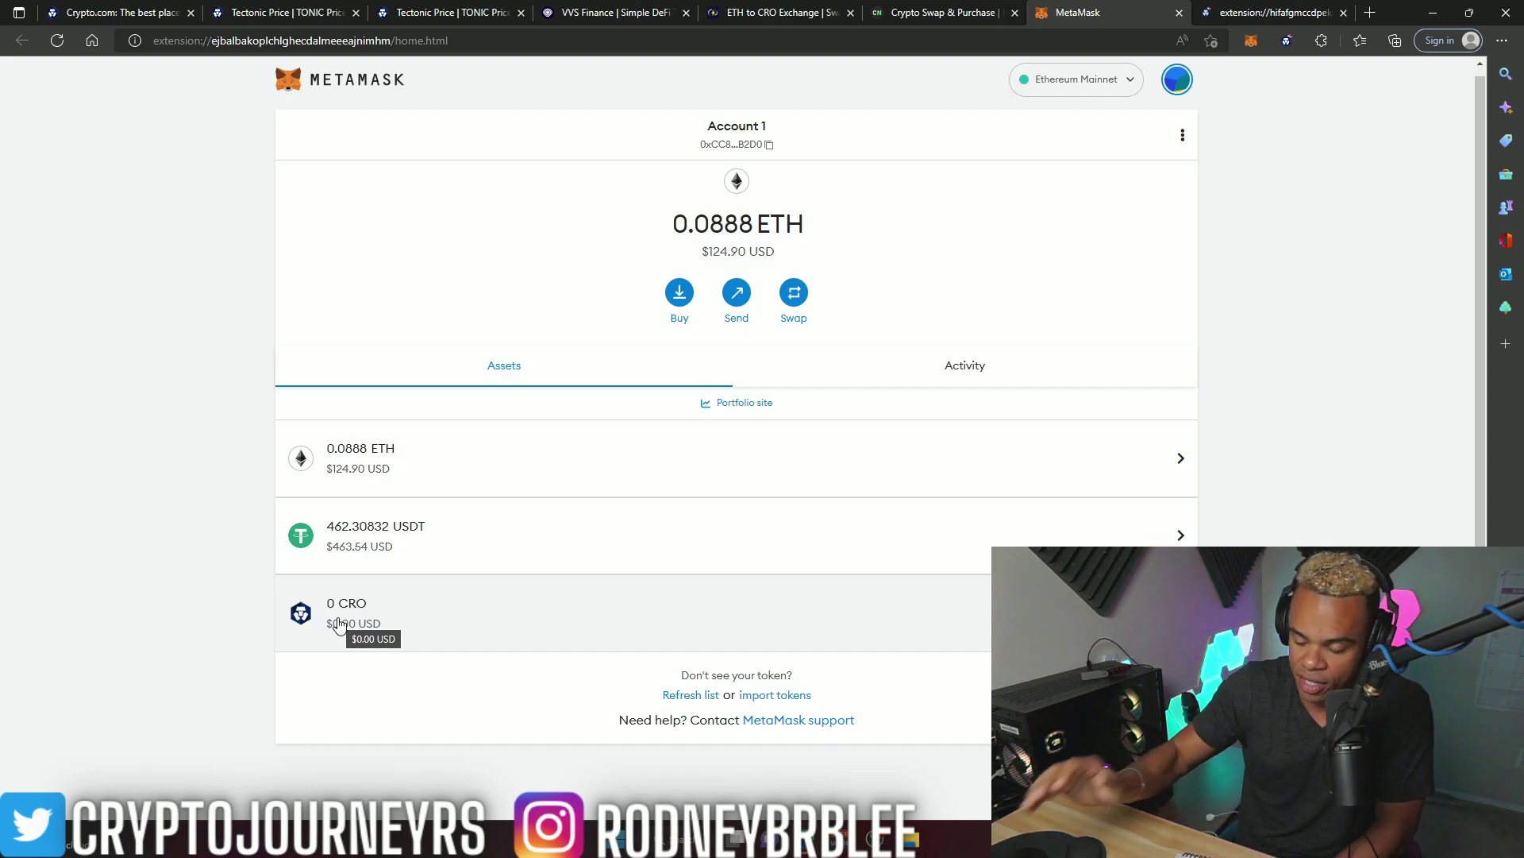
click(787, 13)
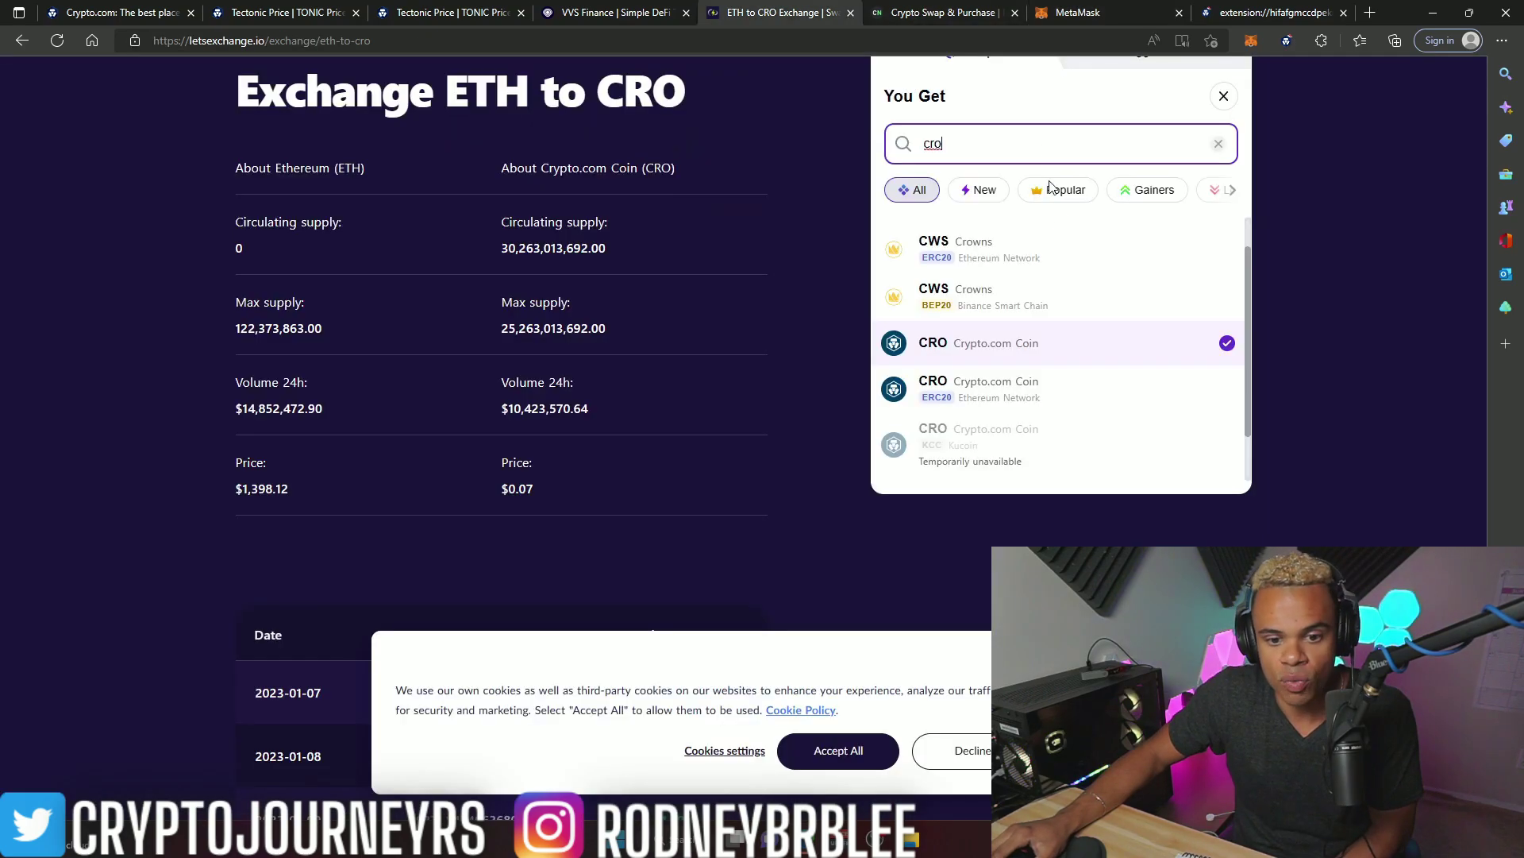
click(1075, 346)
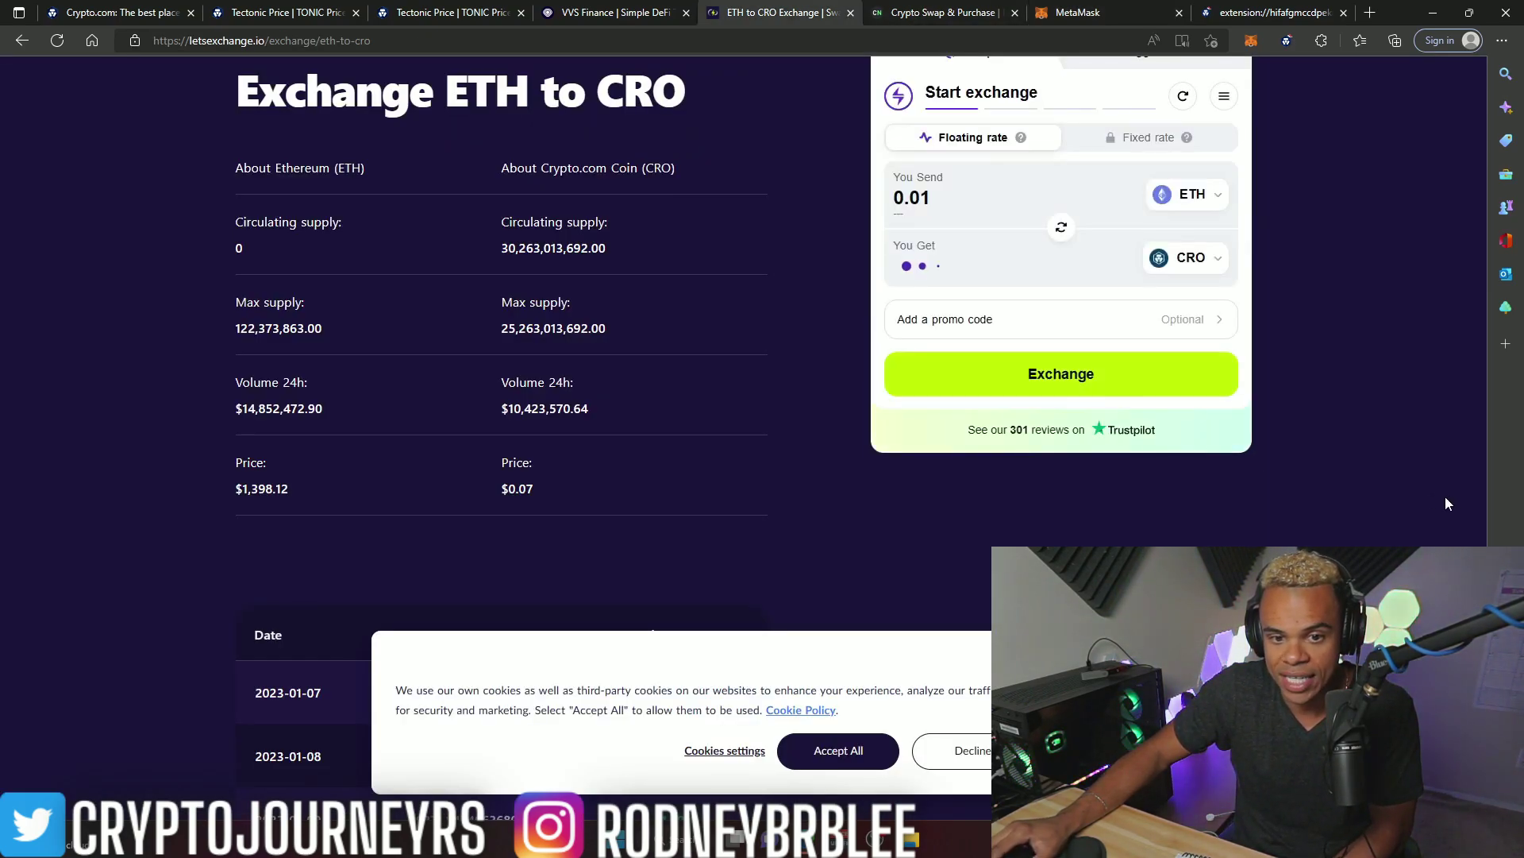
Step: Set the amount to send to 0.072 ETH and start the exchange
click(944, 226)
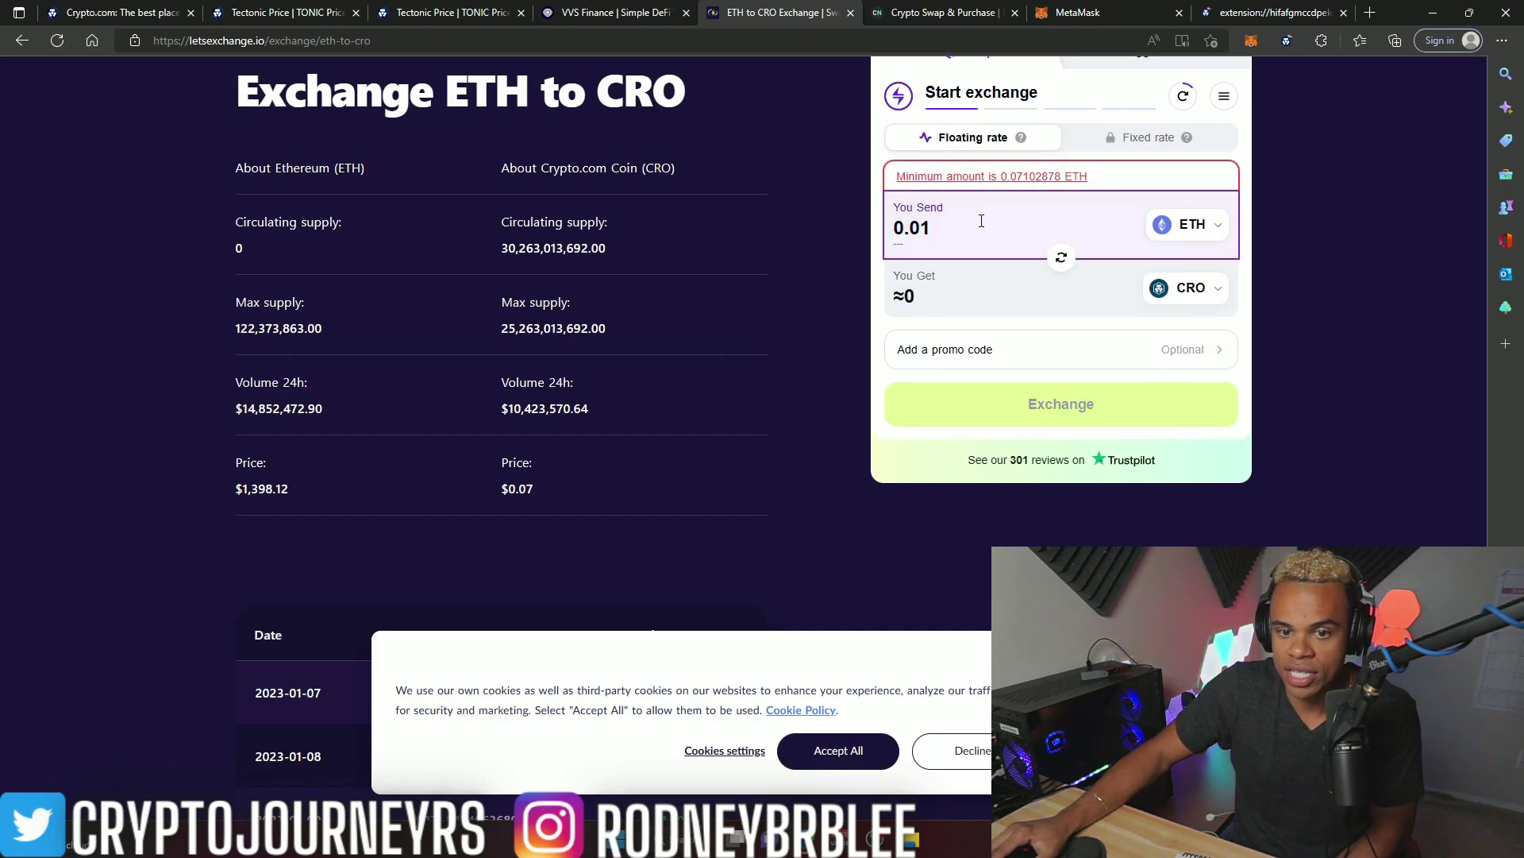
key(BackSpace)
text(72)
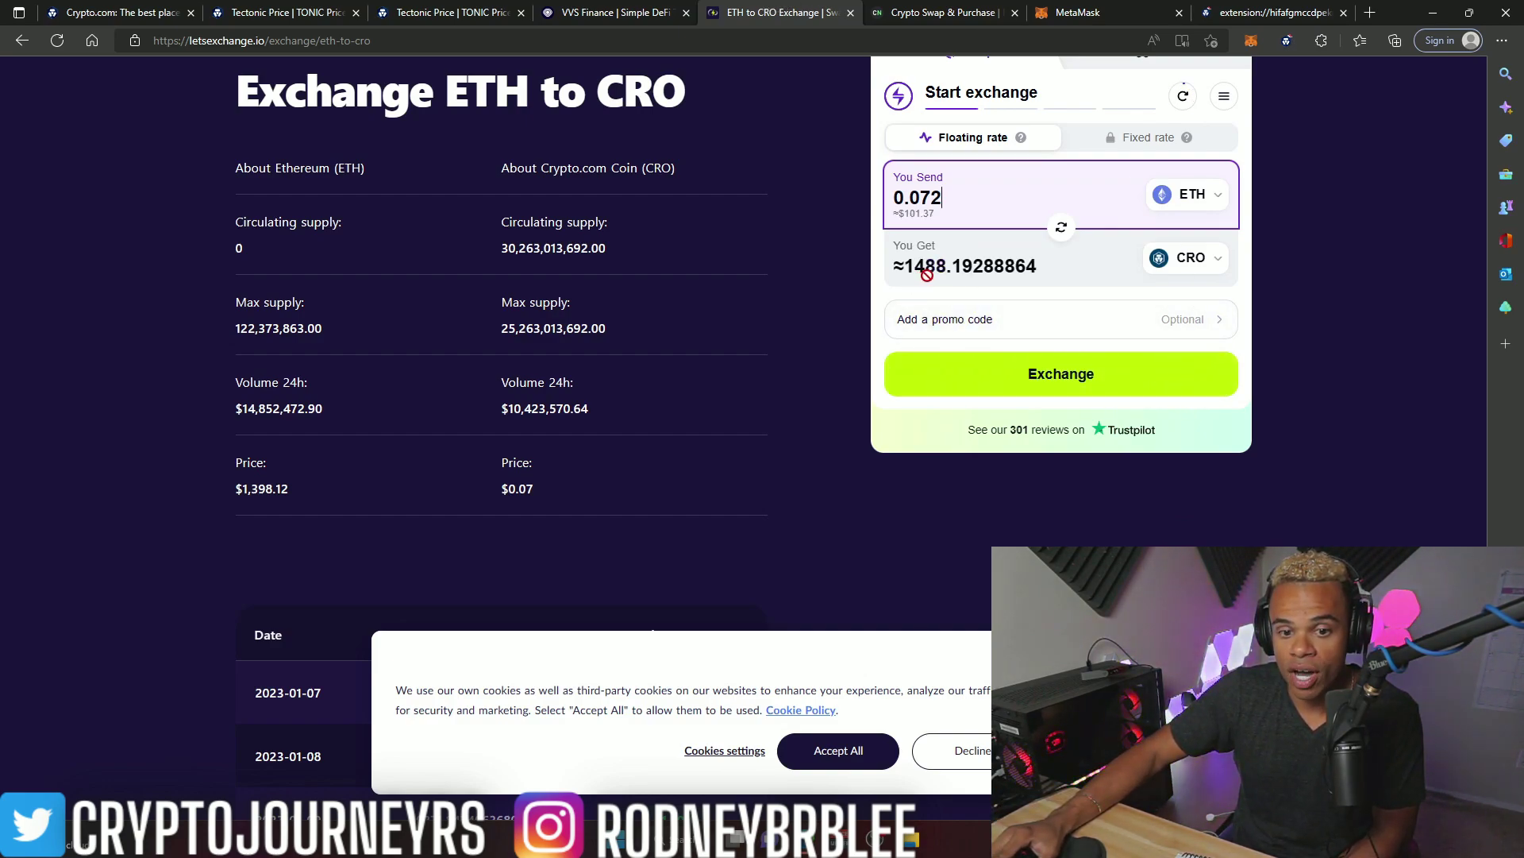
click(1032, 387)
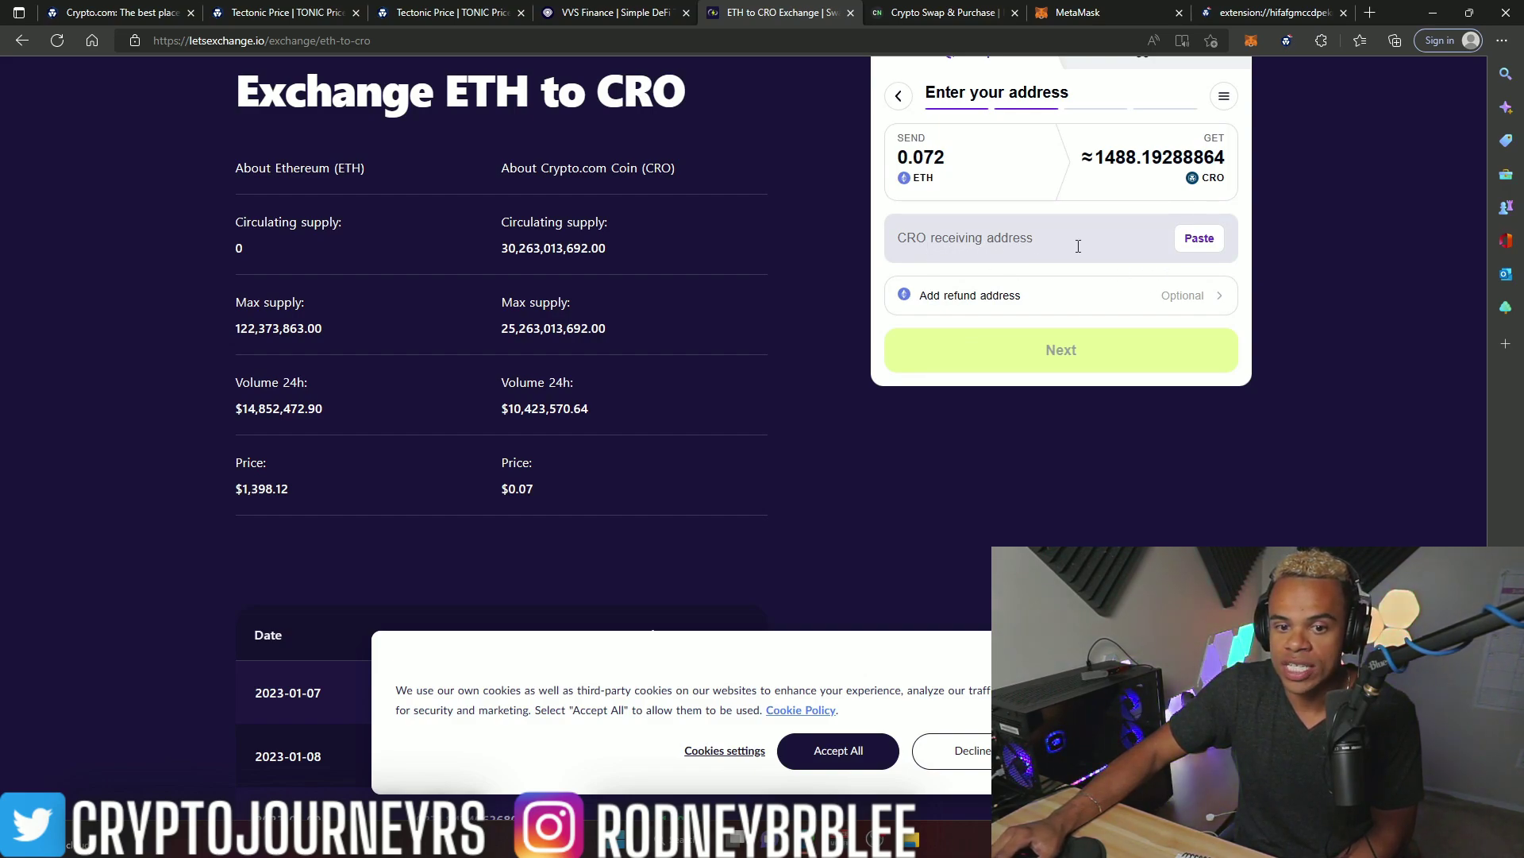
Step: Copy the account's receiving address from the Crypto.com wallet extension
click(1288, 40)
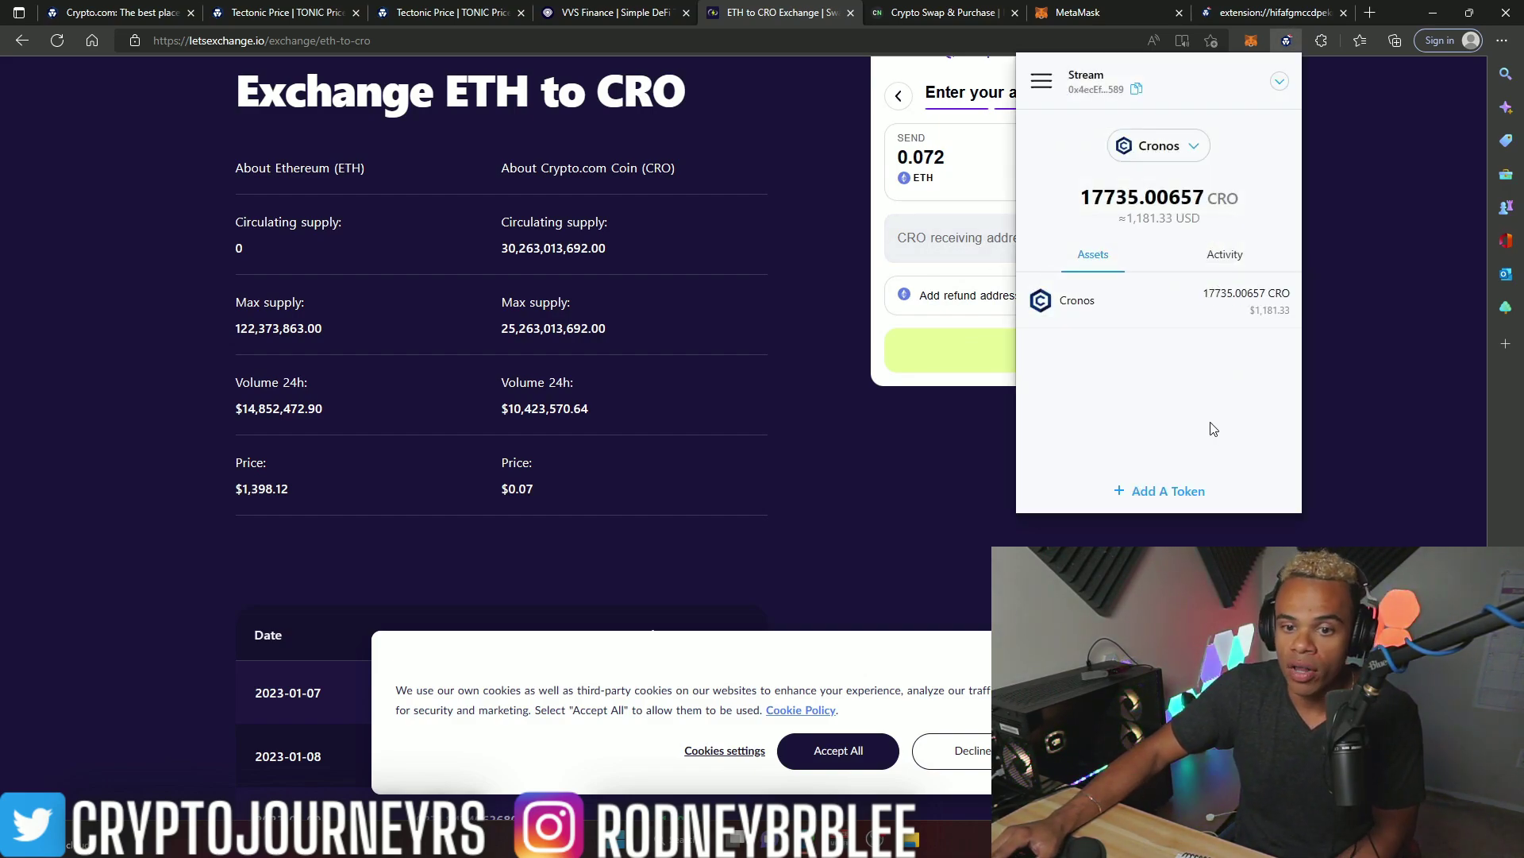
click(1137, 90)
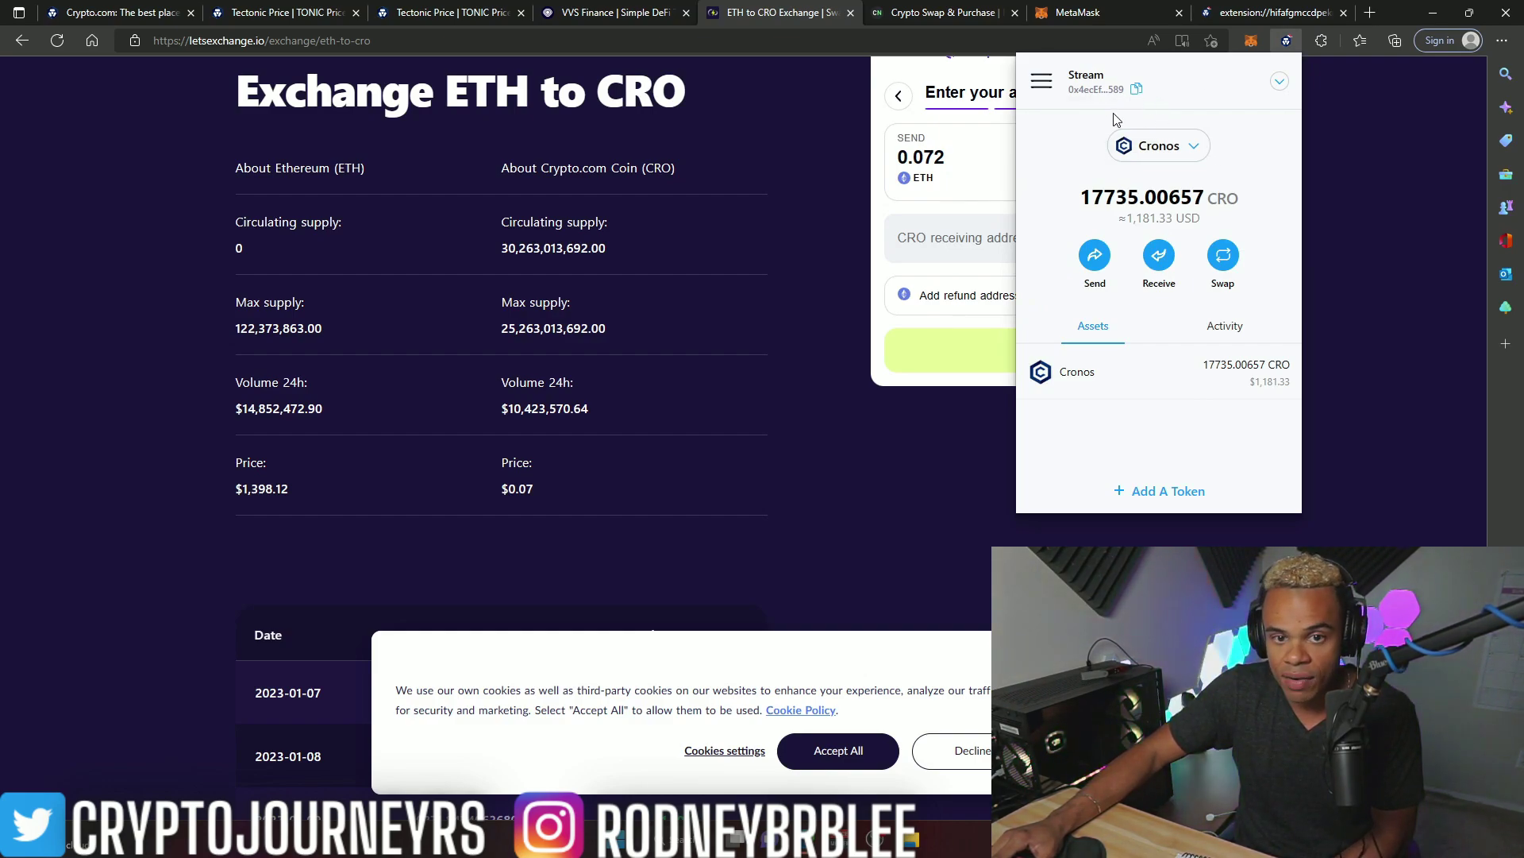
click(1266, 13)
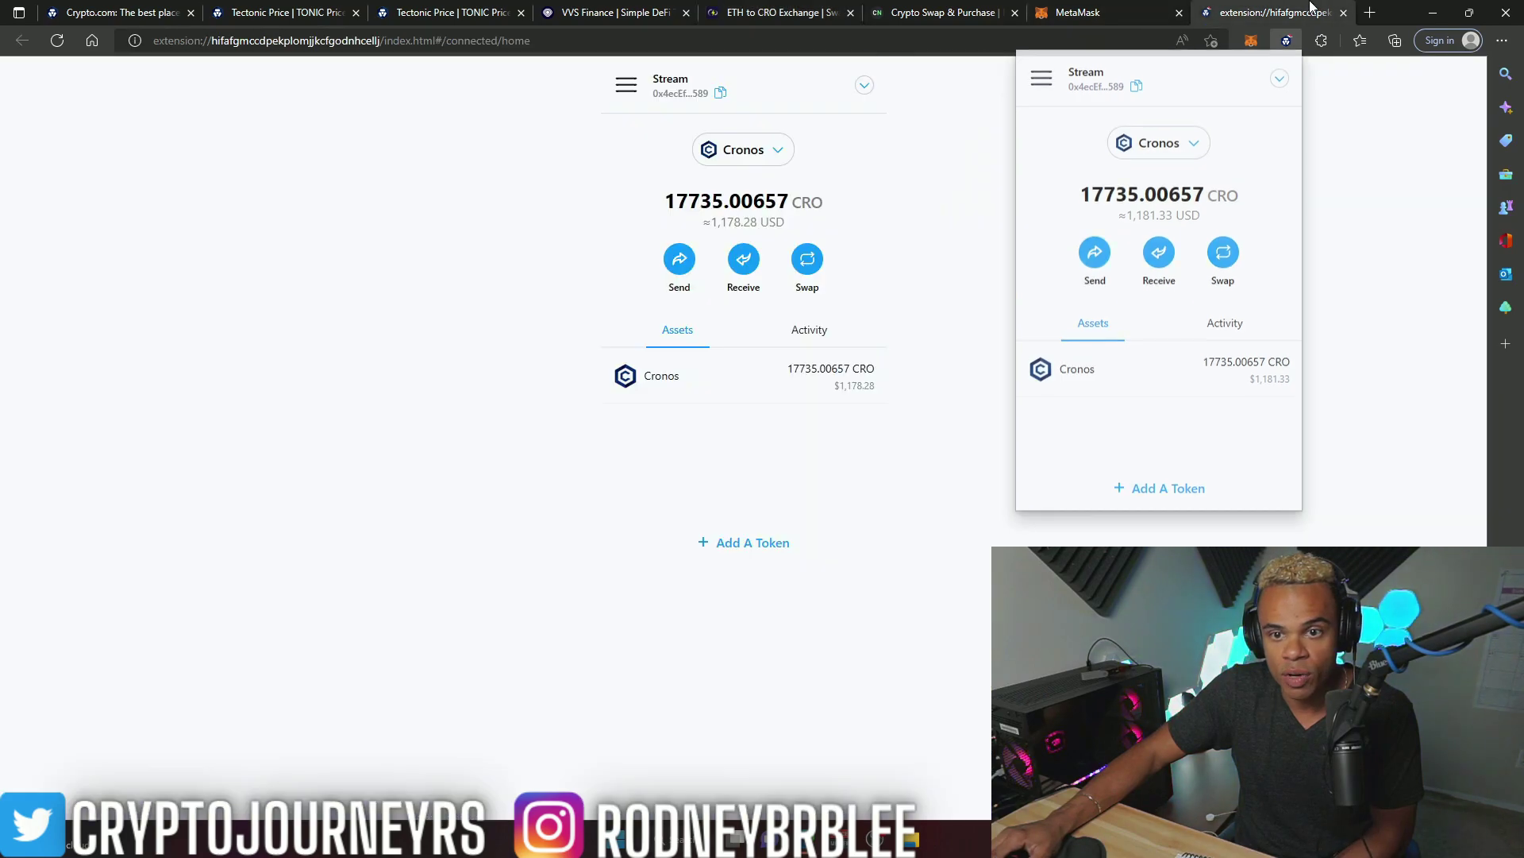
click(721, 94)
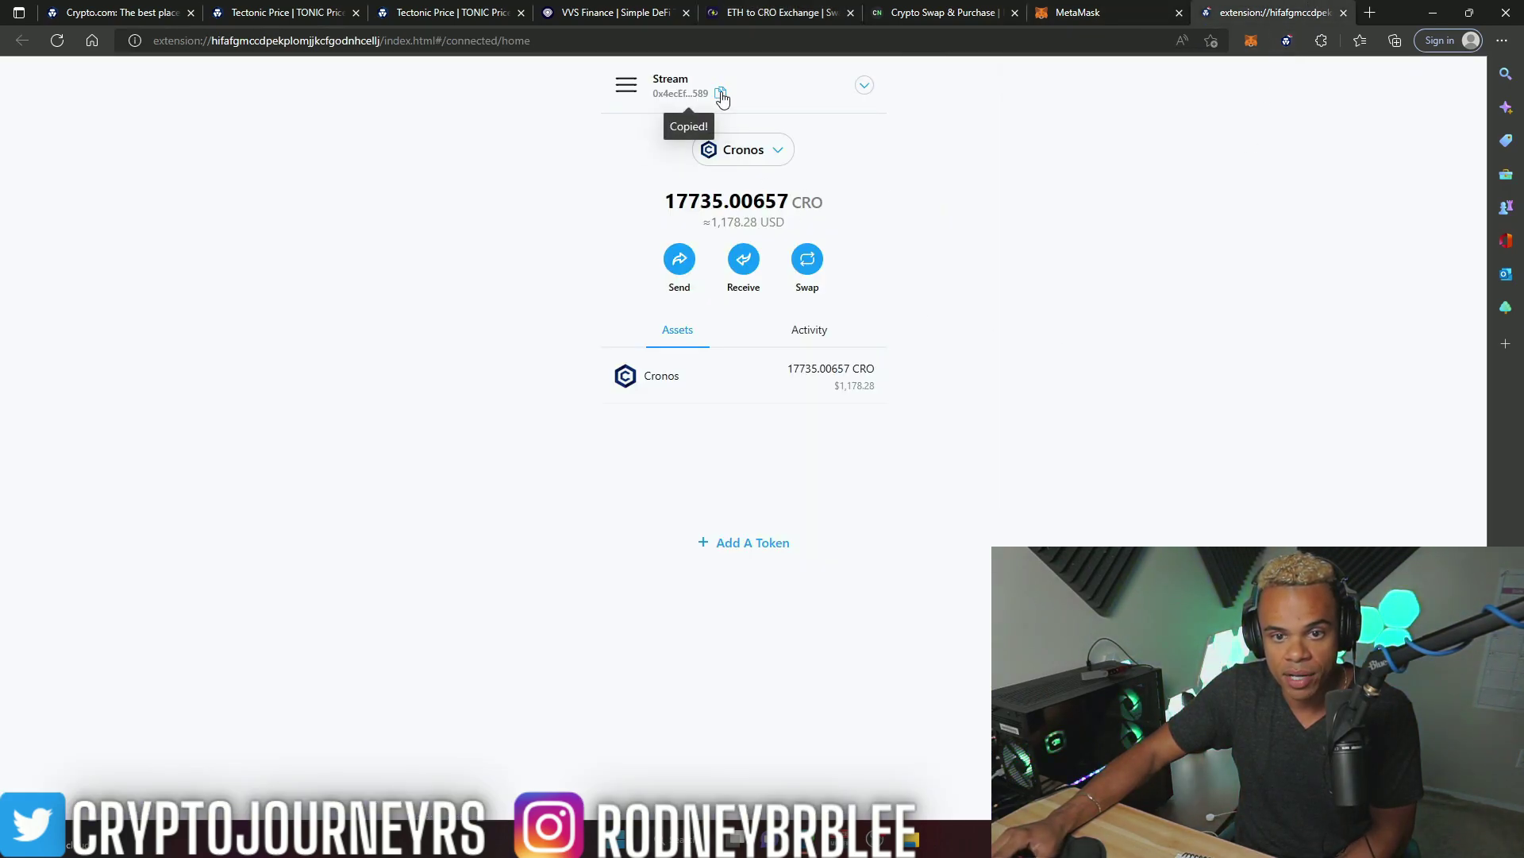
Step: Paste the copied wallet address as the CRO receiving address on LetsExchange and continue to the exchange details
click(774, 13)
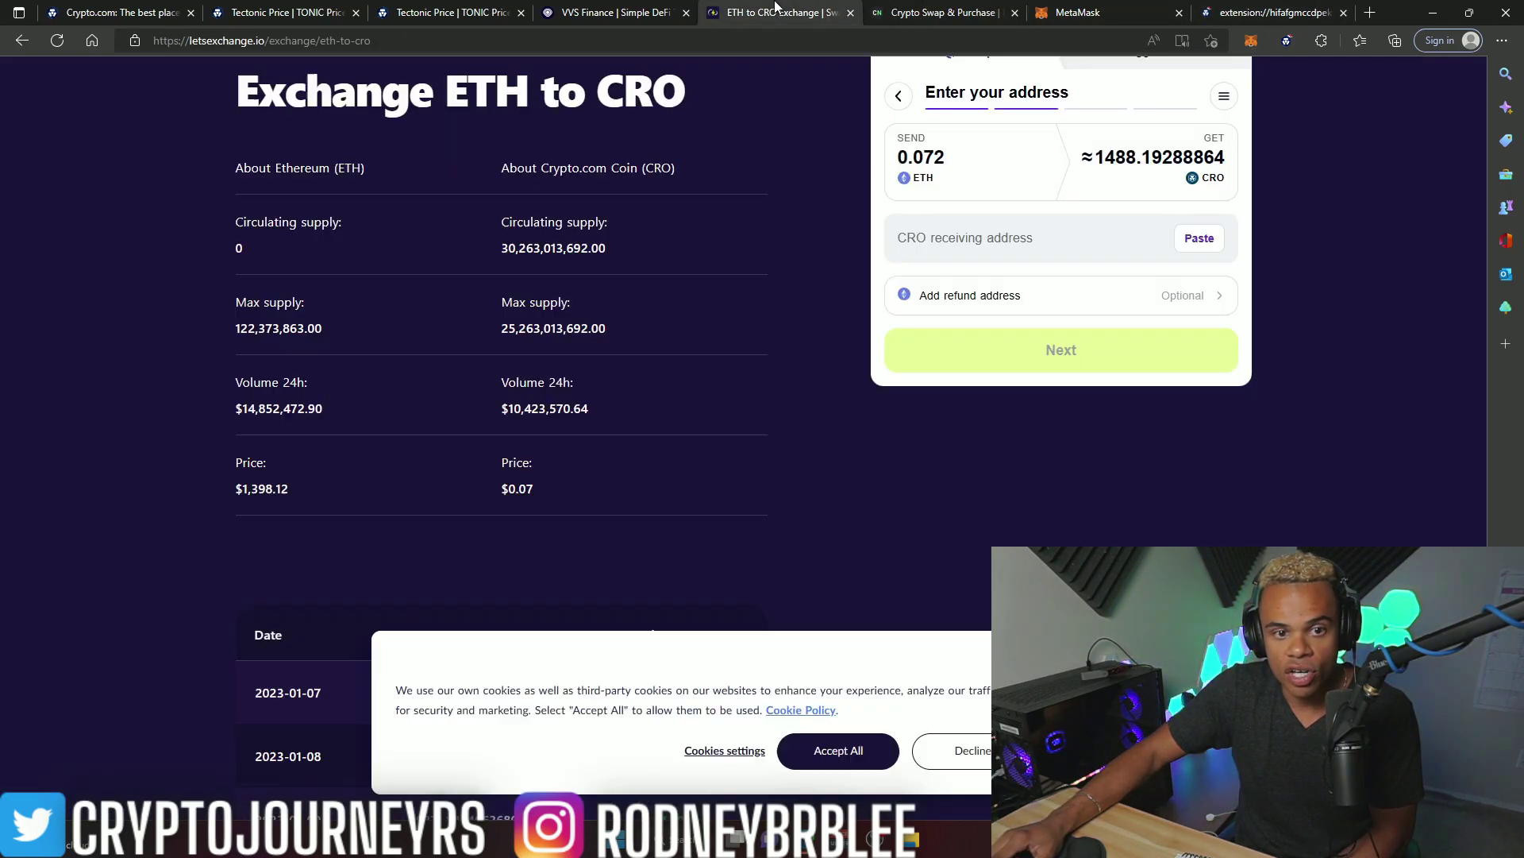
click(975, 230)
right_click(978, 238)
click(1060, 410)
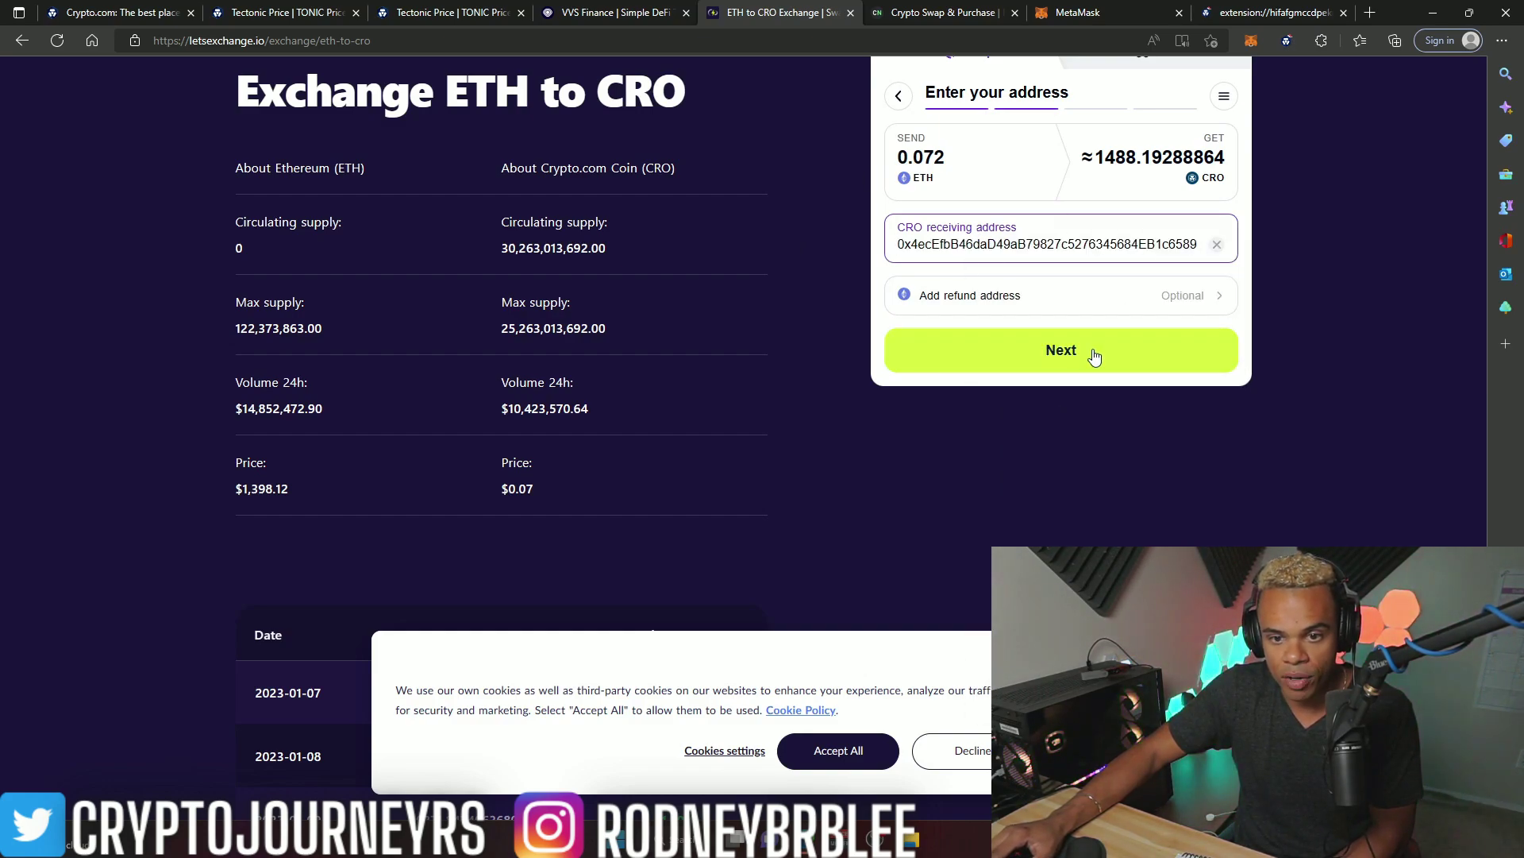
click(1094, 356)
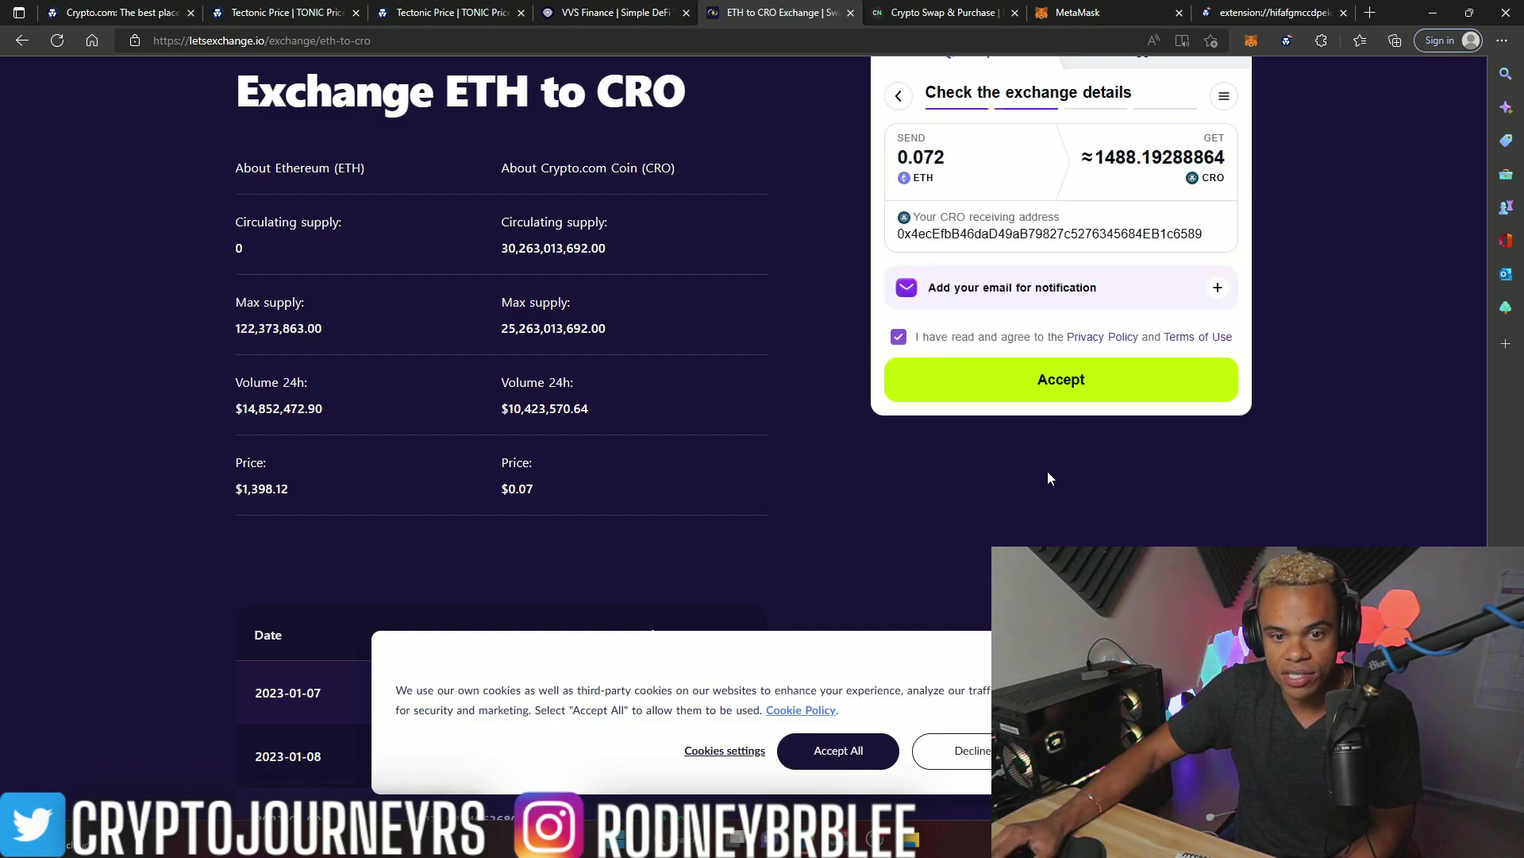
Step: Accept the ETH to CRO exchange details and copy the ETH deposit address
click(1068, 397)
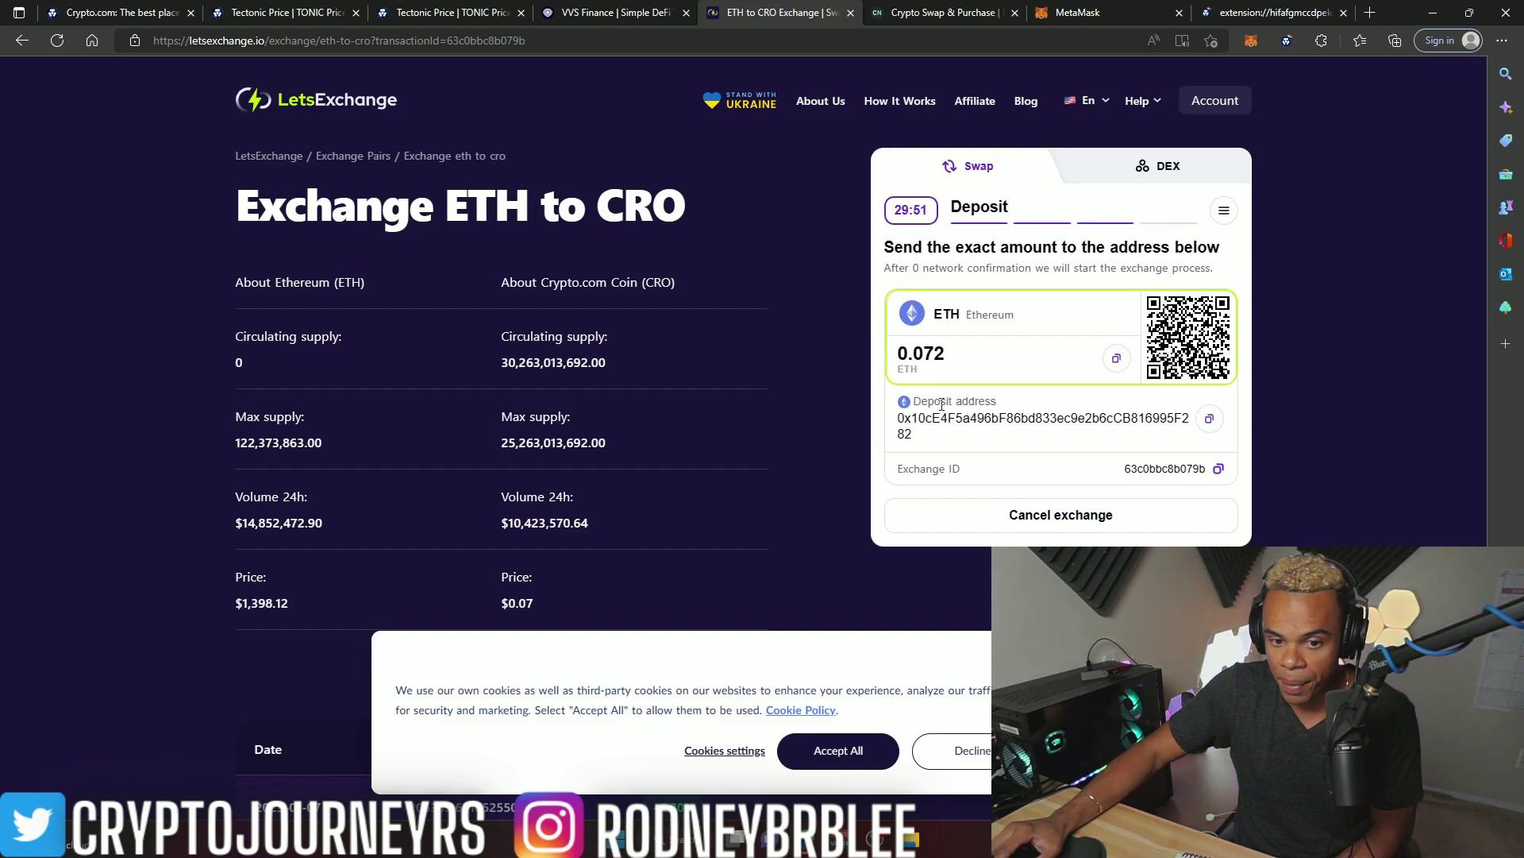
click(1209, 418)
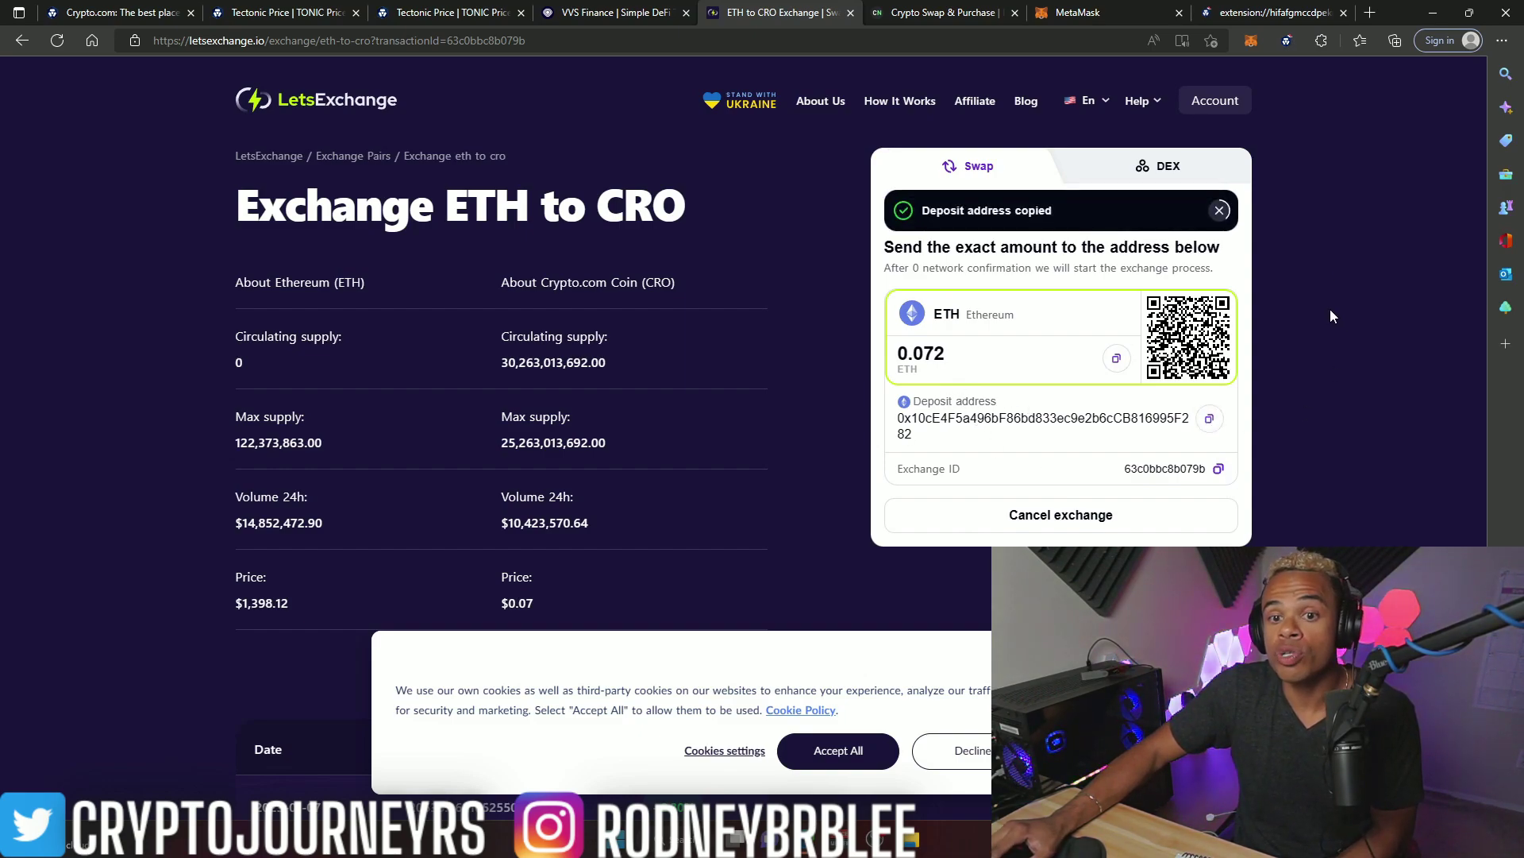
Step: Switch to MetaMask, start sending from the ETH asset, and paste the copied deposit address as the recipient
click(1077, 12)
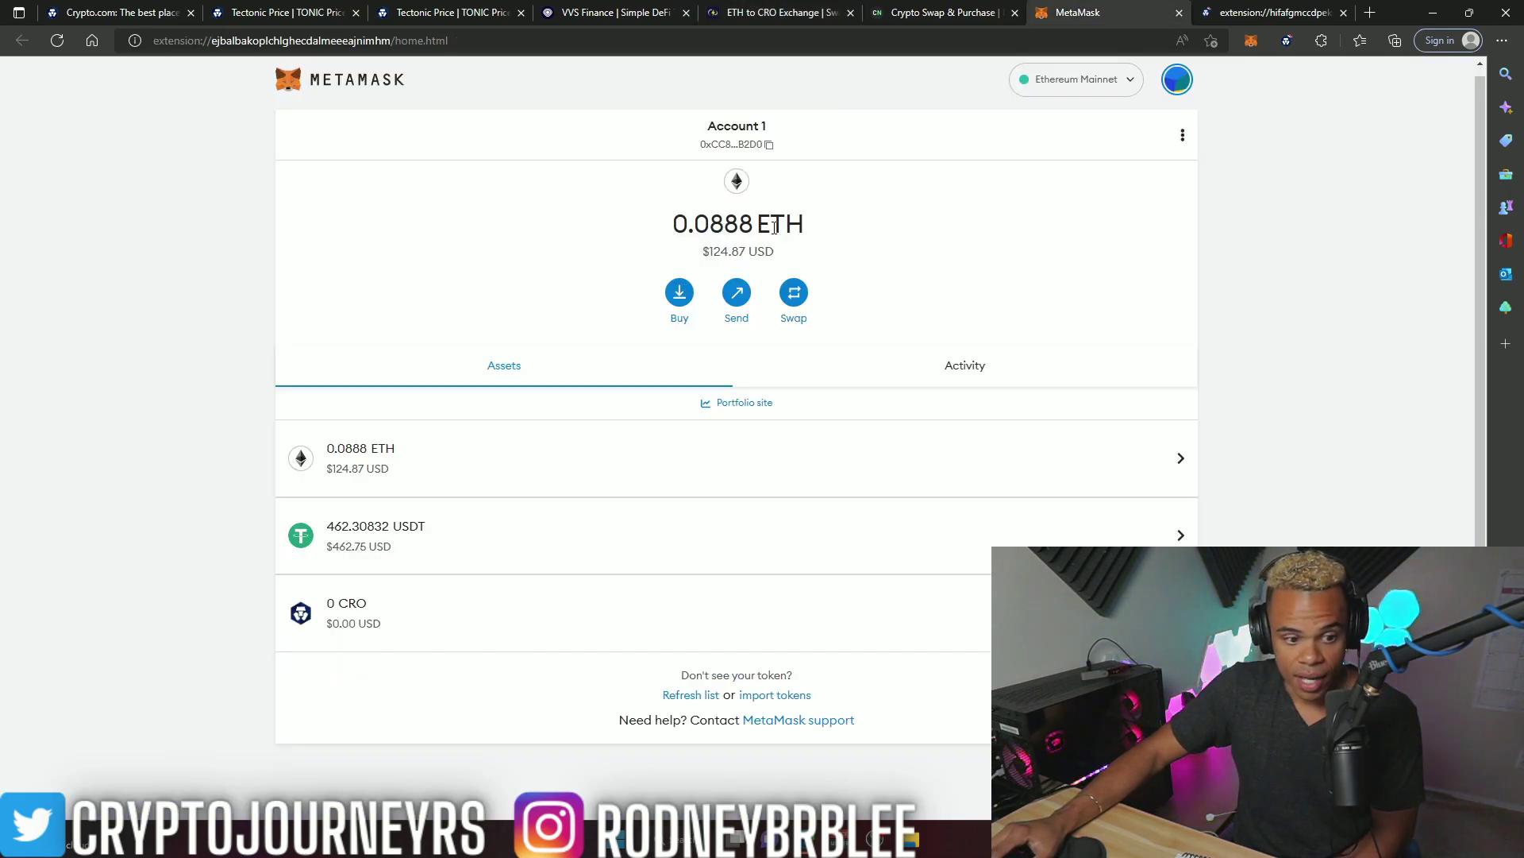
click(508, 472)
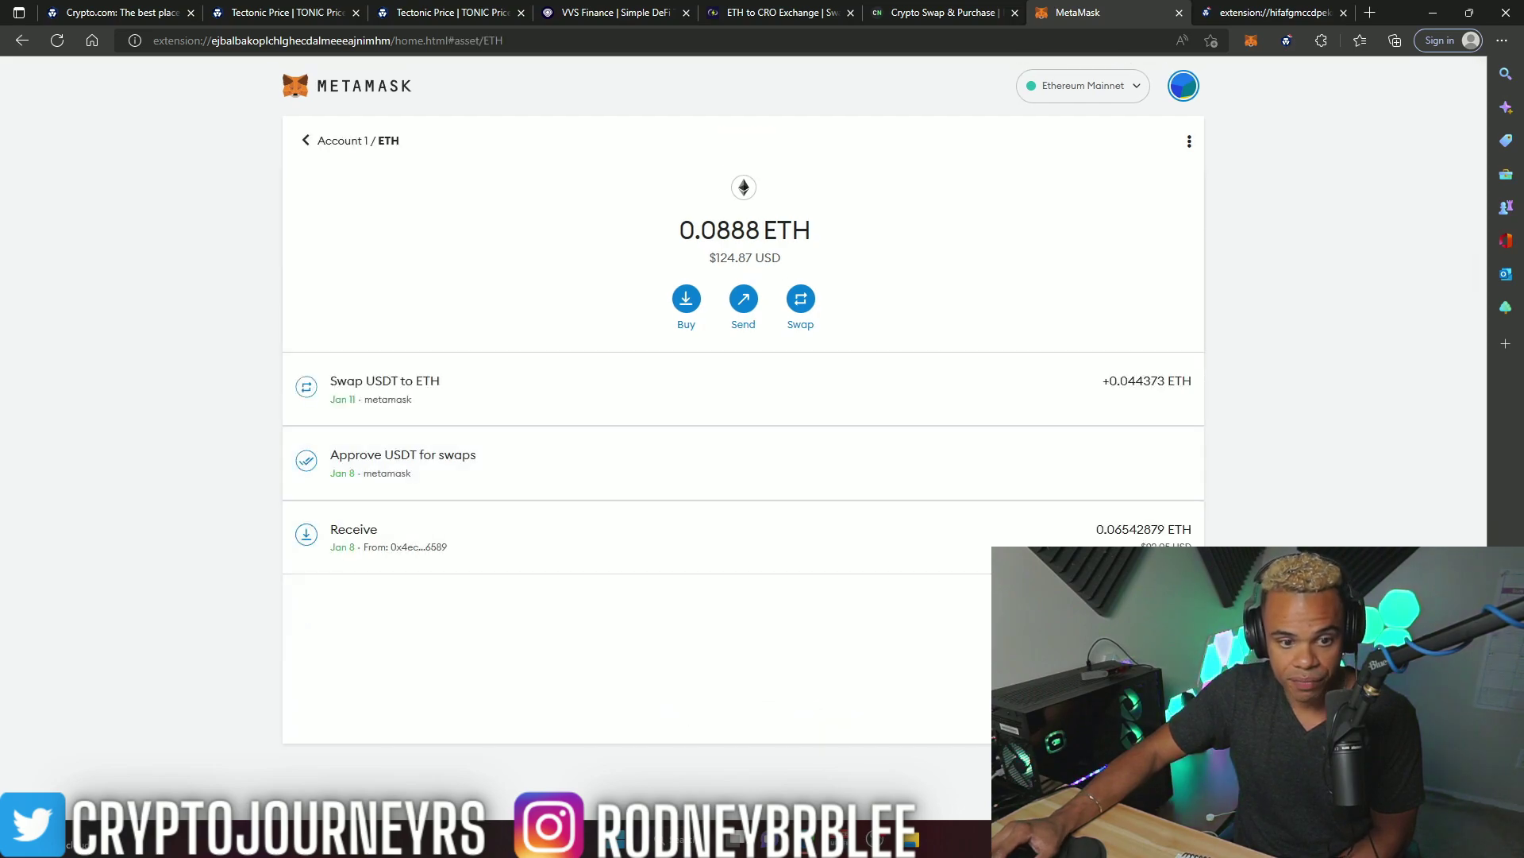
click(744, 312)
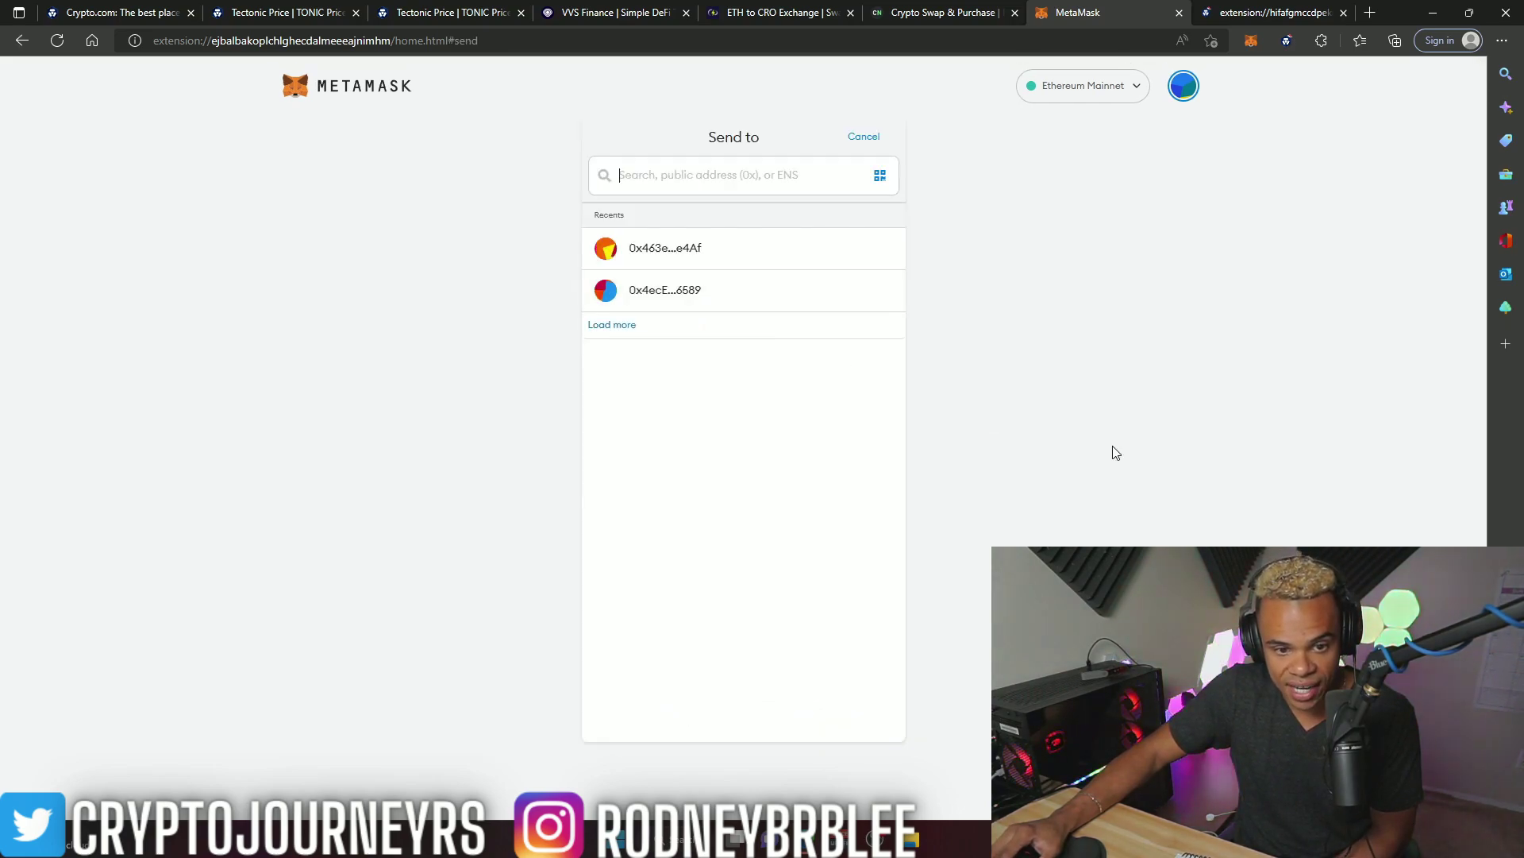
right_click(789, 178)
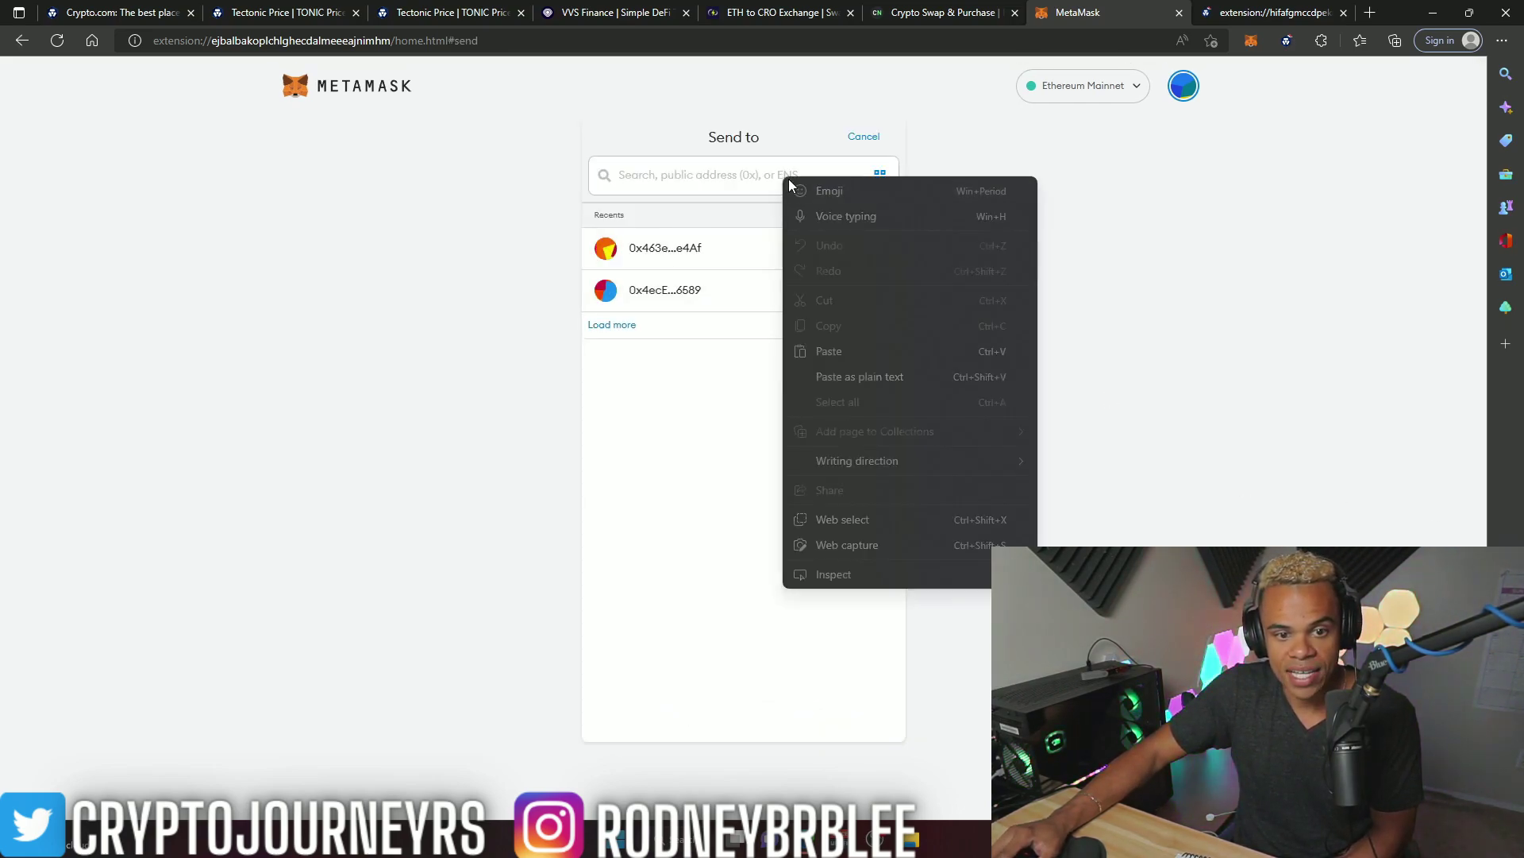
click(873, 349)
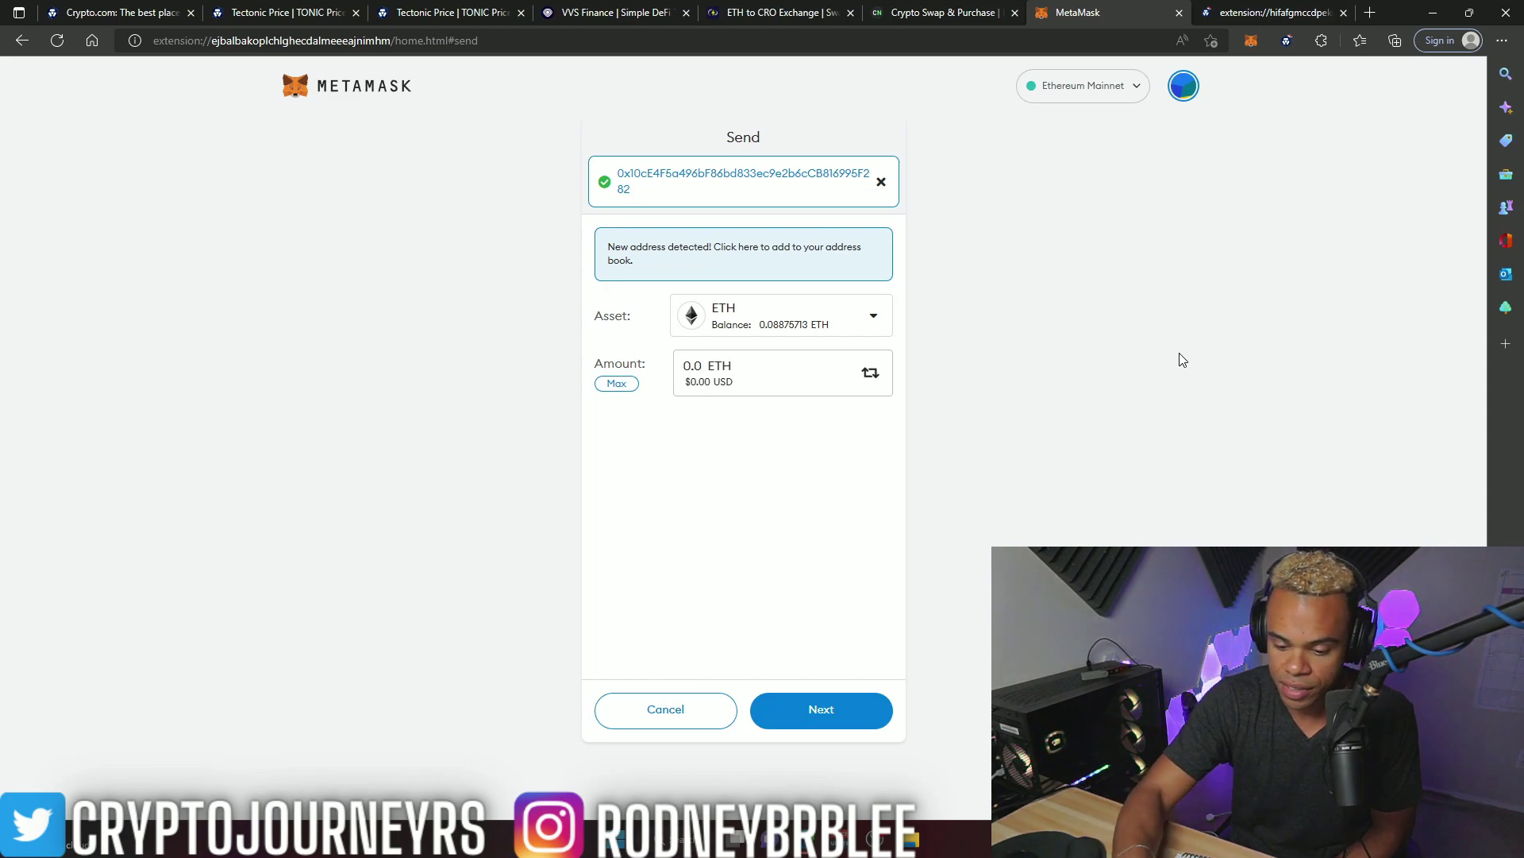
Step: Set the amount to 0.072 ETH and confirm the send transaction
text(72)
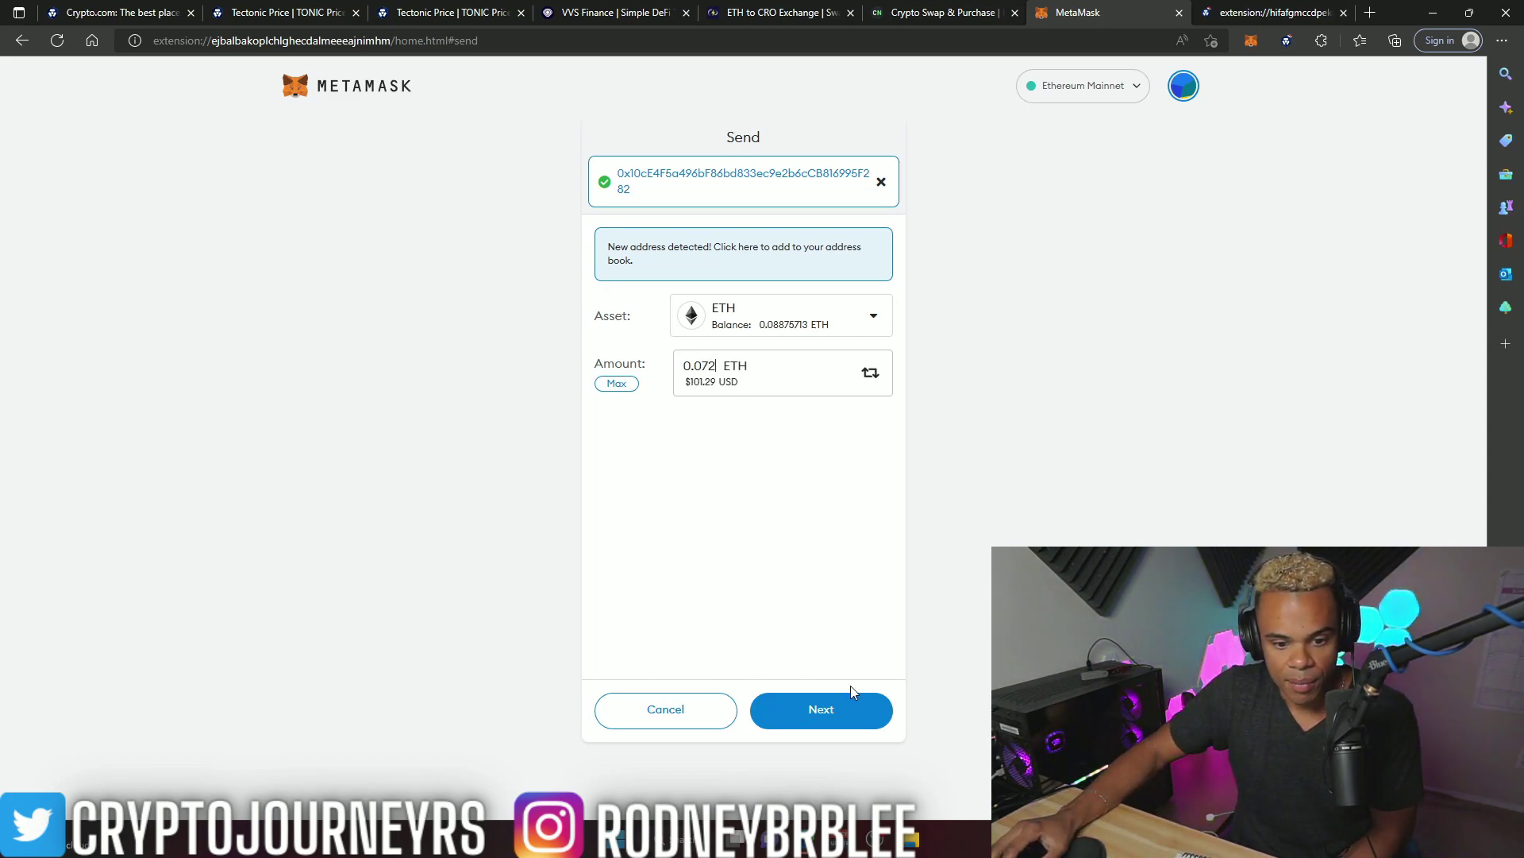
click(851, 698)
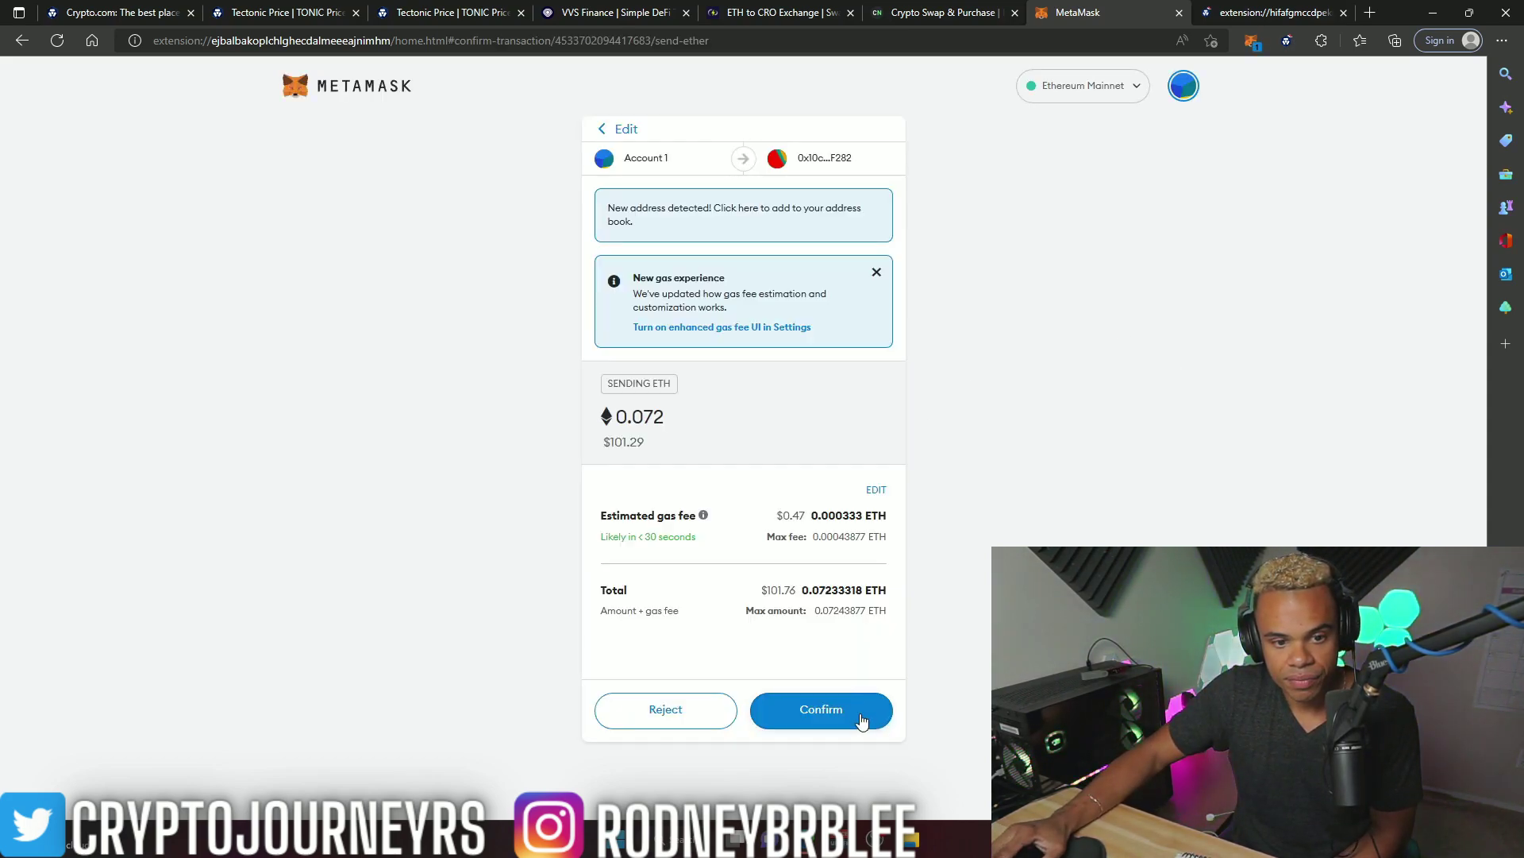
click(863, 718)
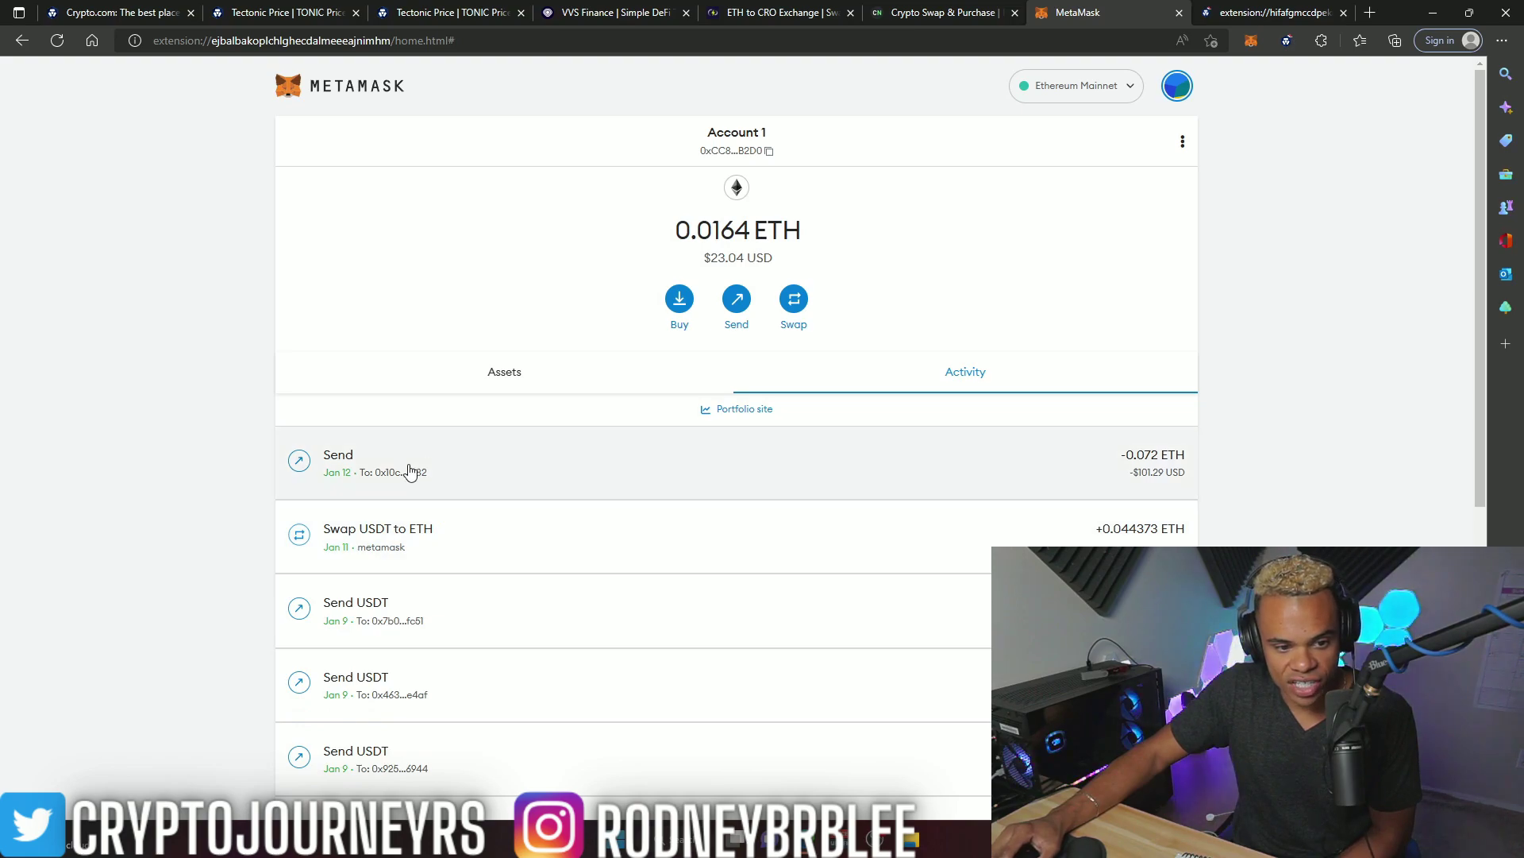
Step: Return to LetsExchange to check the exchange status, and check the CRO balance in the Crypto.com wallet extension
click(789, 11)
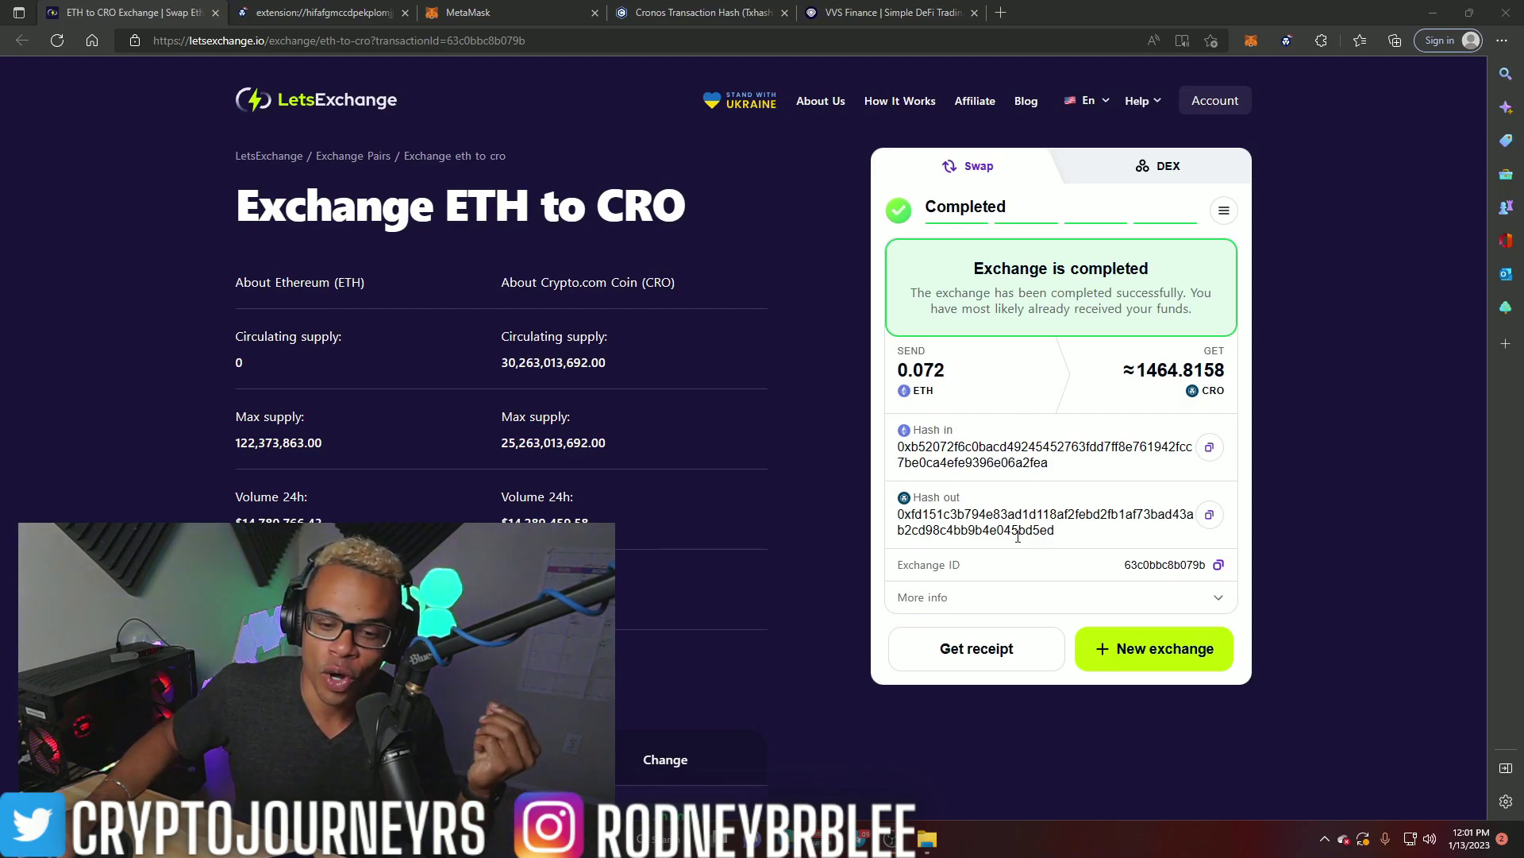
click(1286, 40)
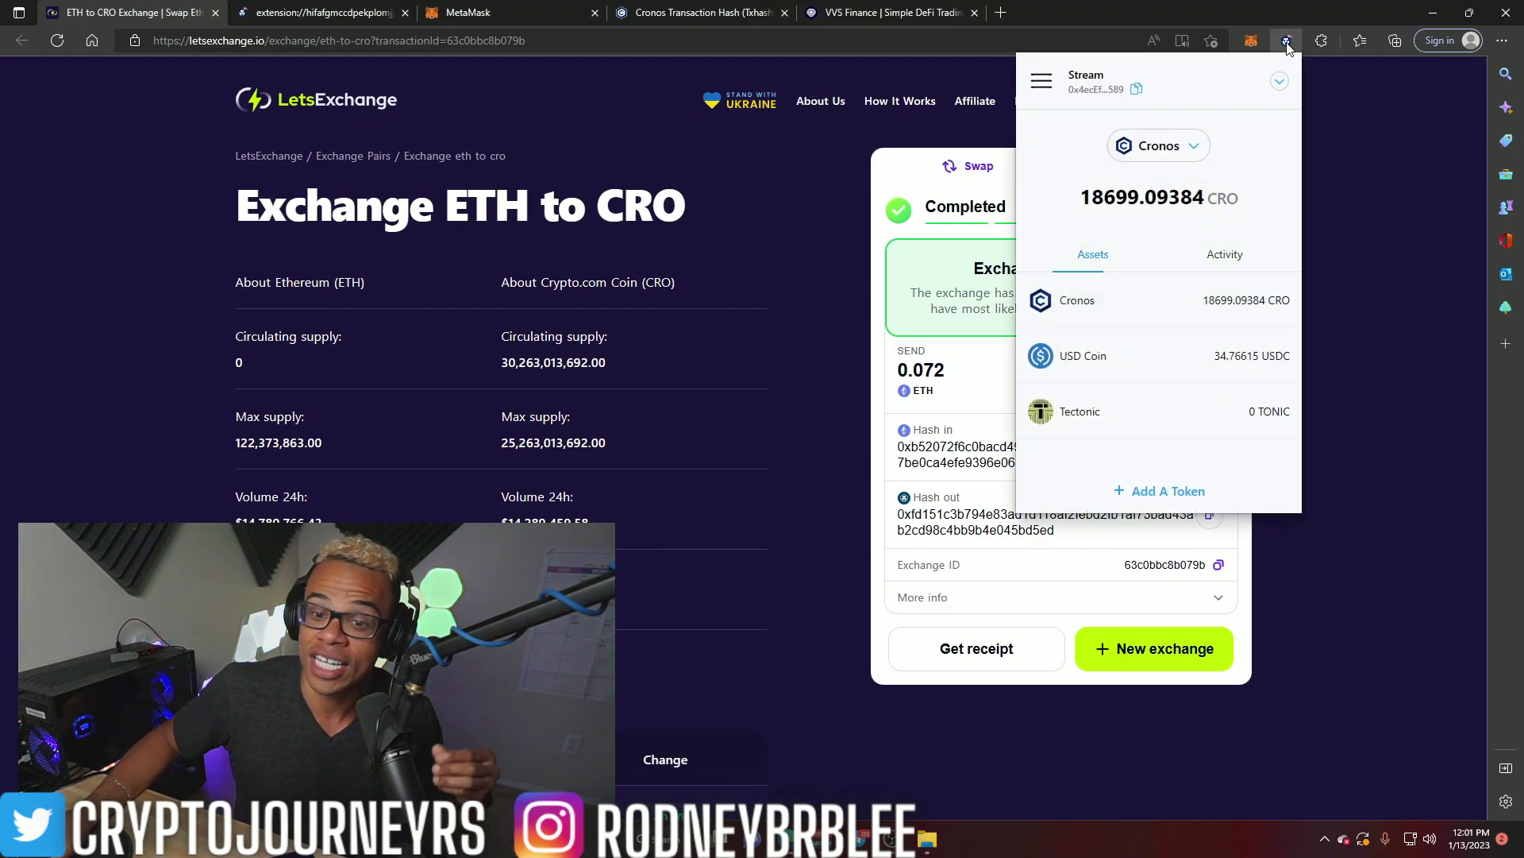
click(1331, 367)
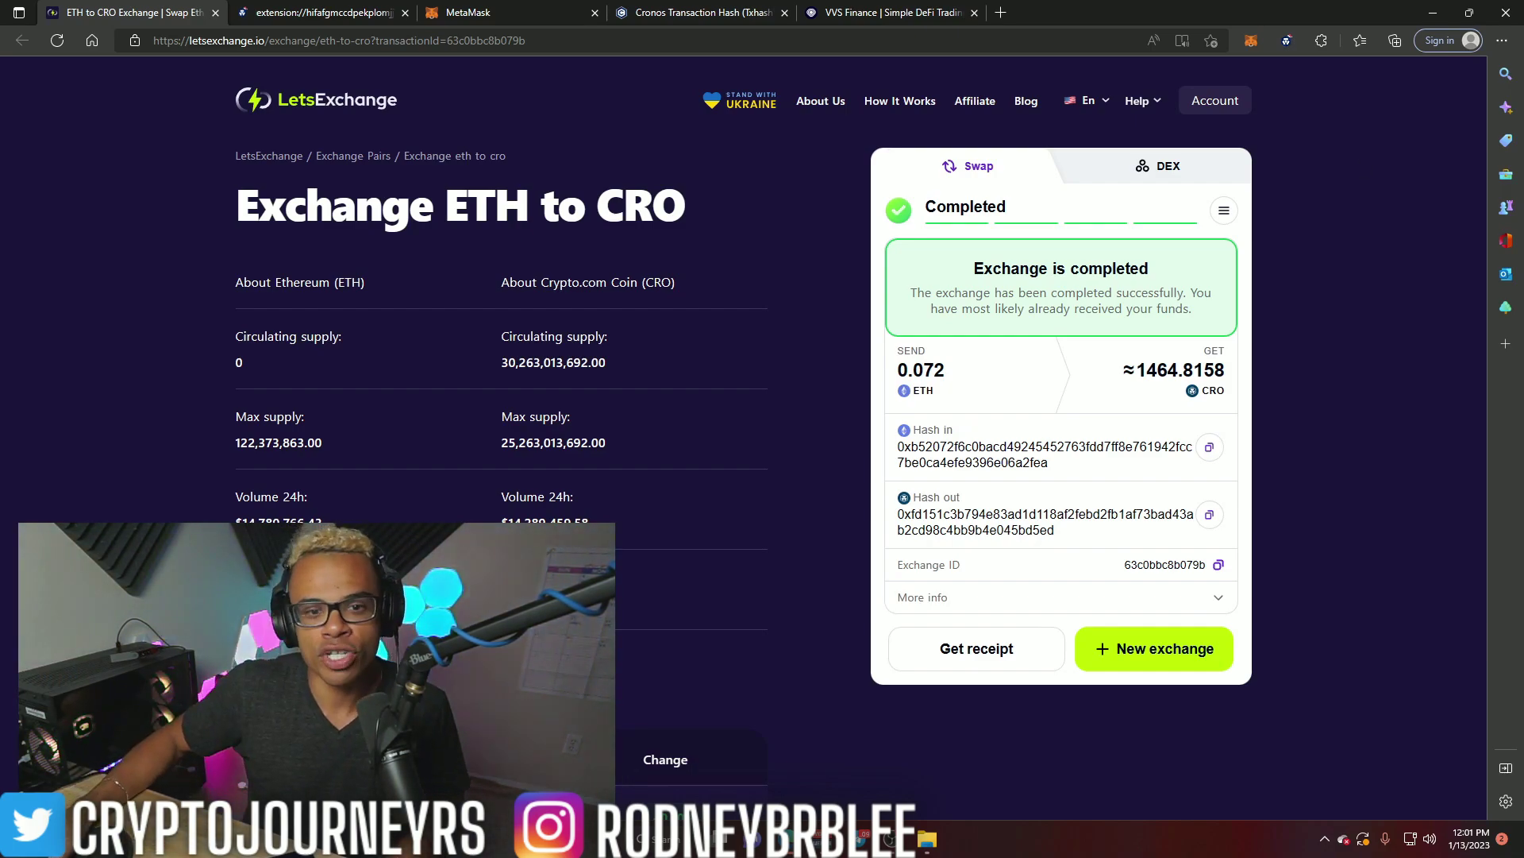
click(1287, 40)
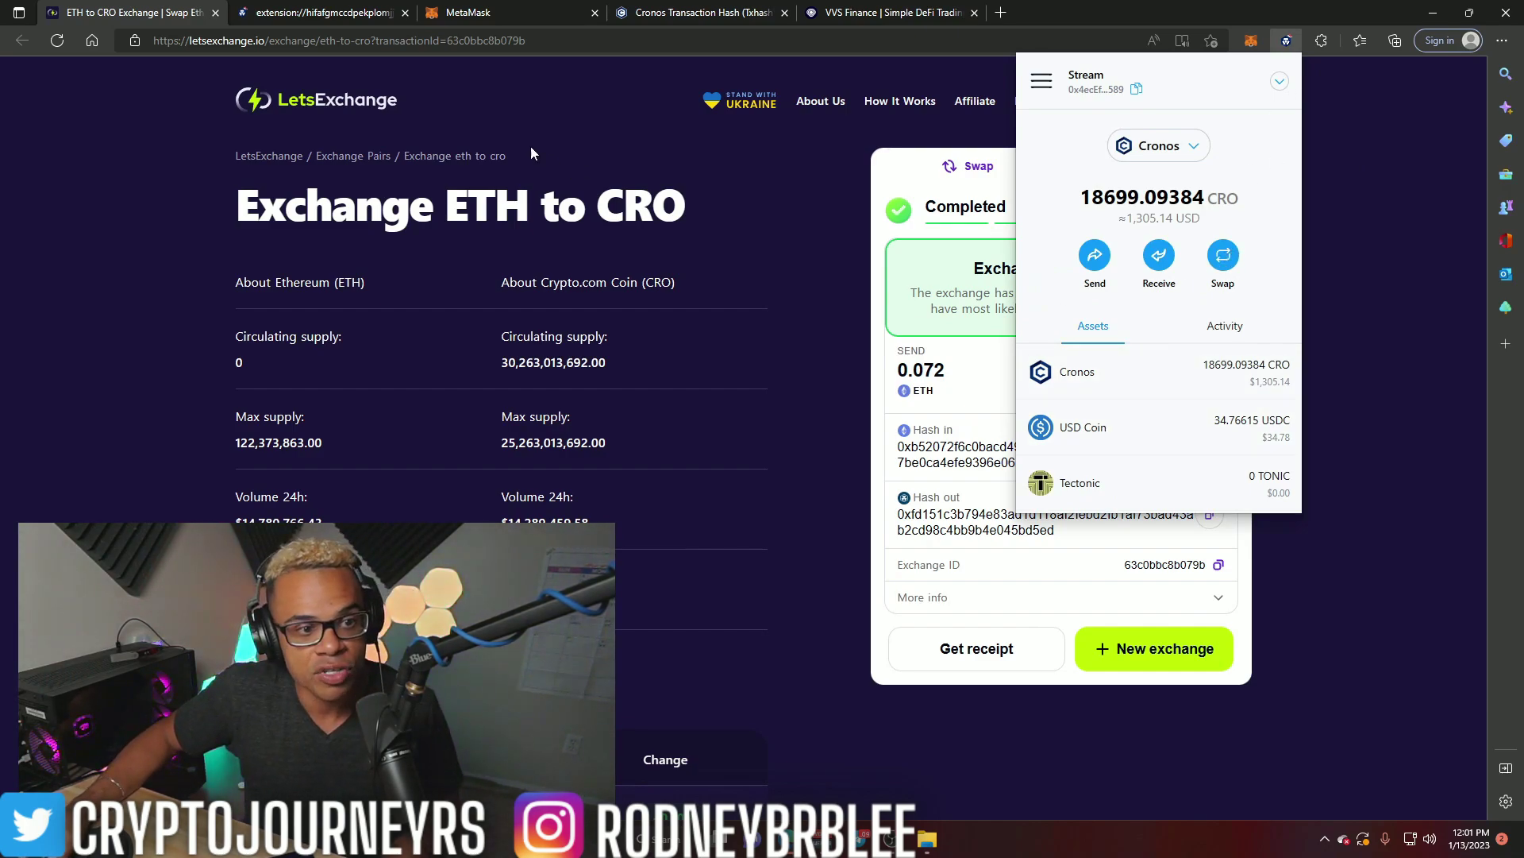
Step: Switch to the full-page Crypto.com wallet and start a swap from CRO with Tectonic (TONIC) as the token to receive
click(317, 13)
click(808, 262)
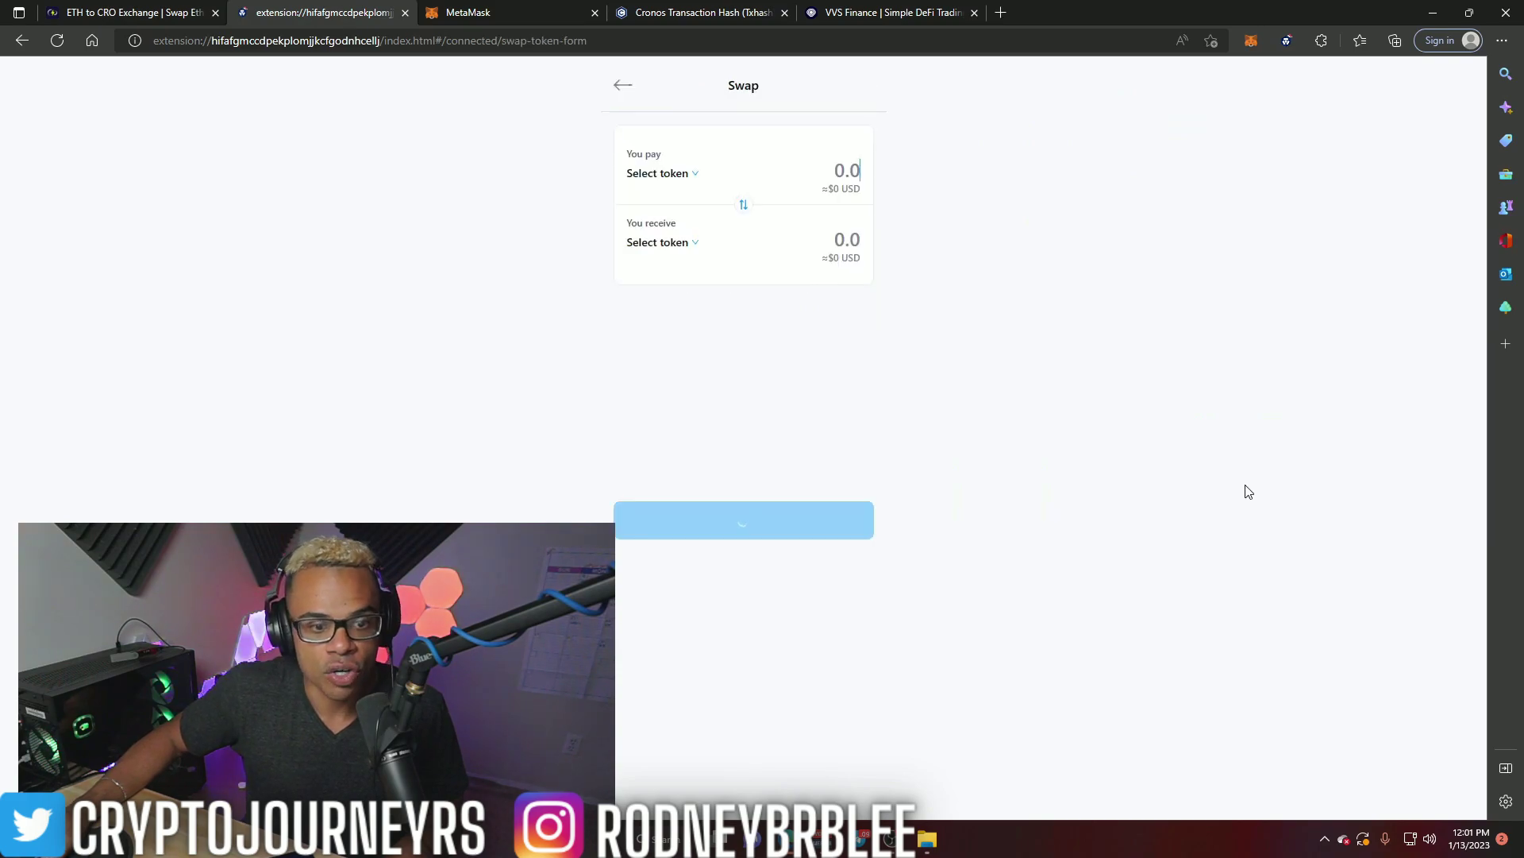
click(683, 246)
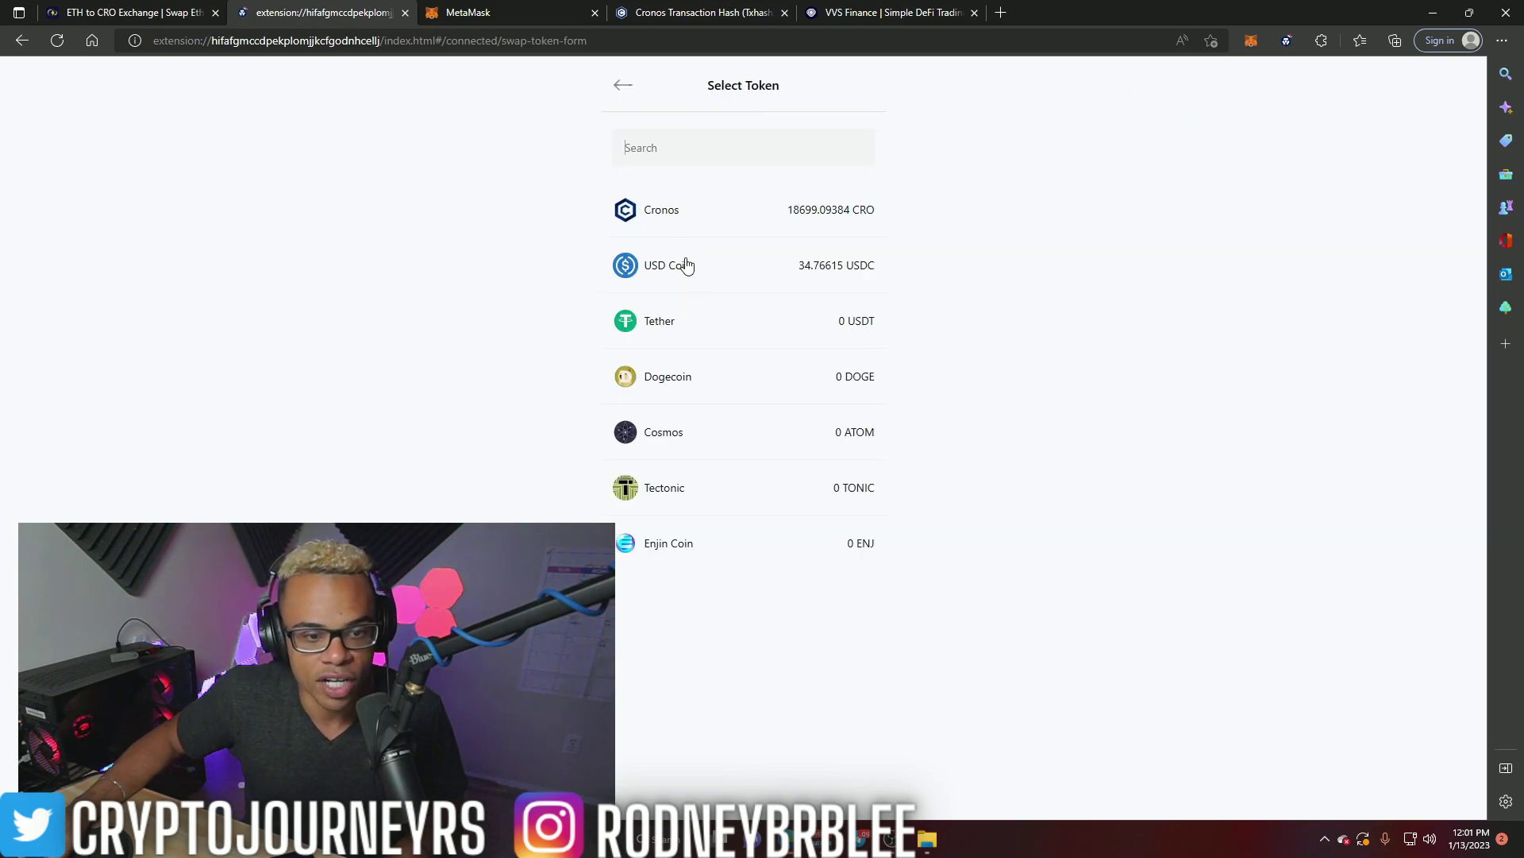
scroll(693, 393, down, 1)
click(688, 428)
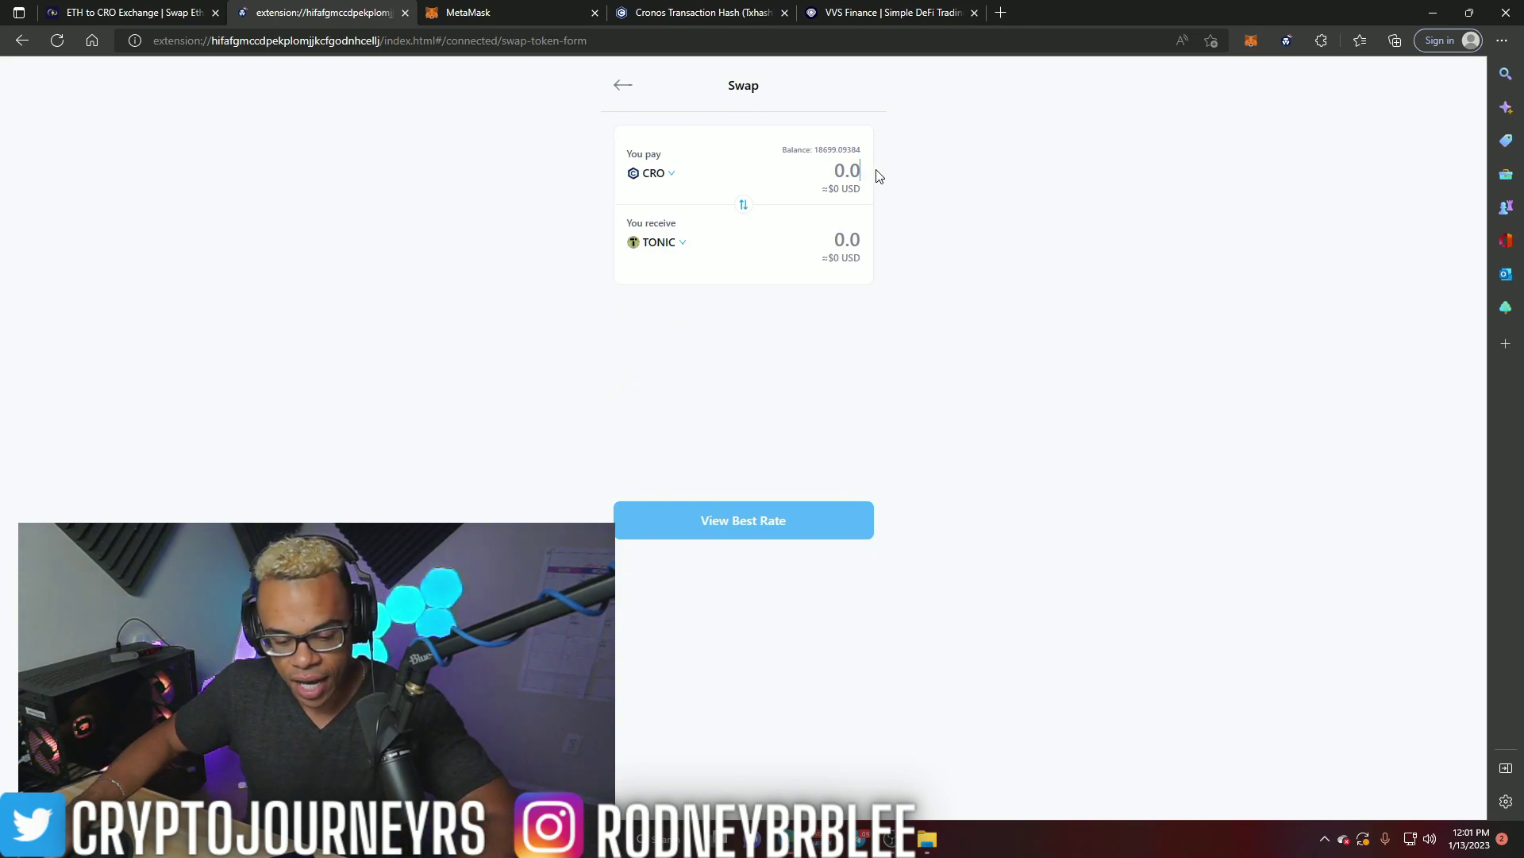
Step: Enter 200 CRO as the amount to pay, view the best rate, and continue the swap on VVS Finance
text(200)
click(806, 518)
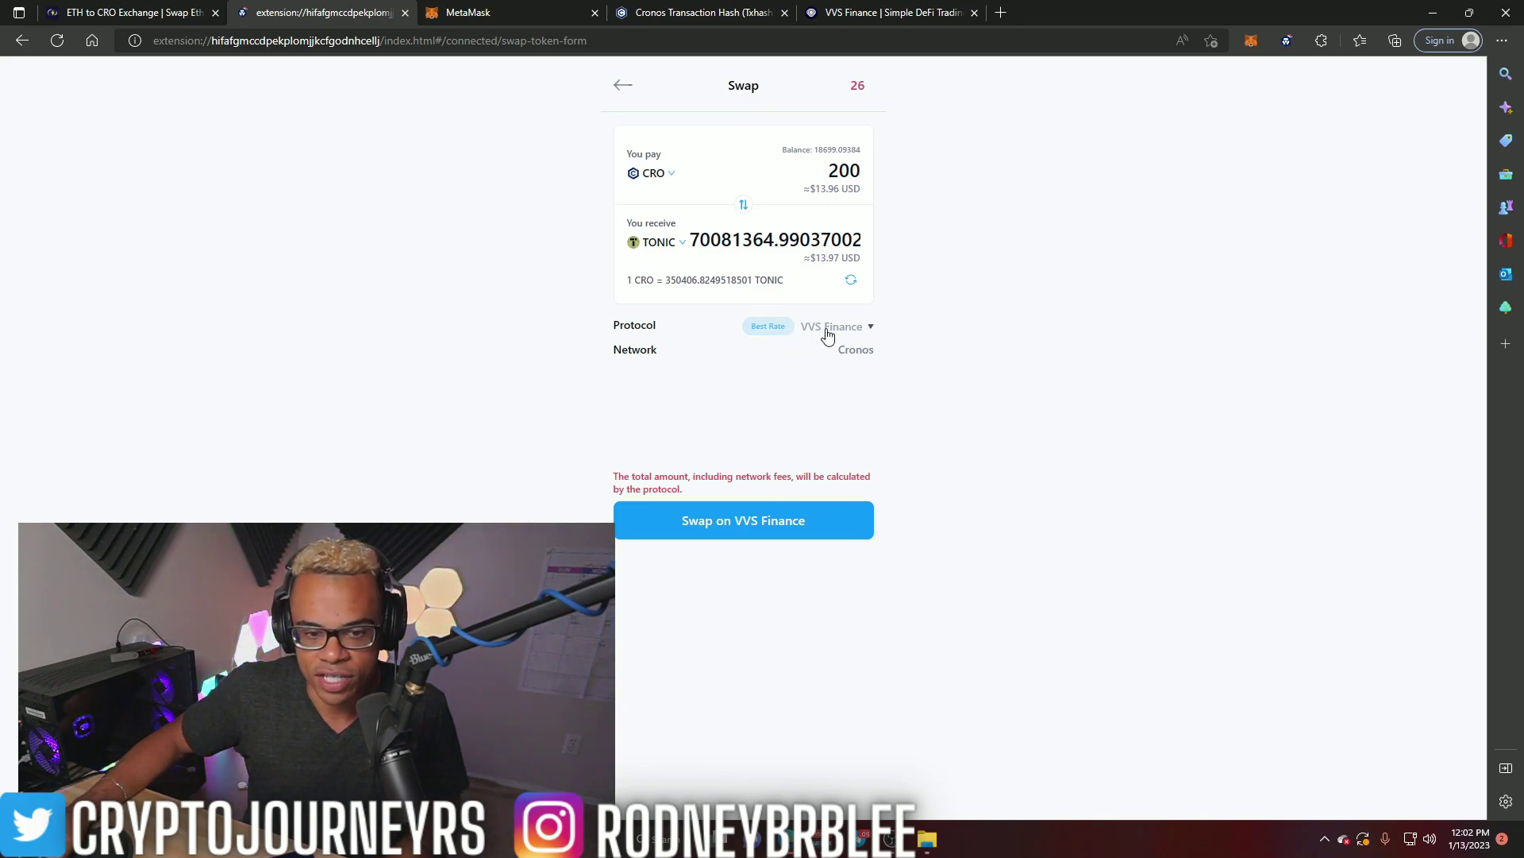
click(795, 523)
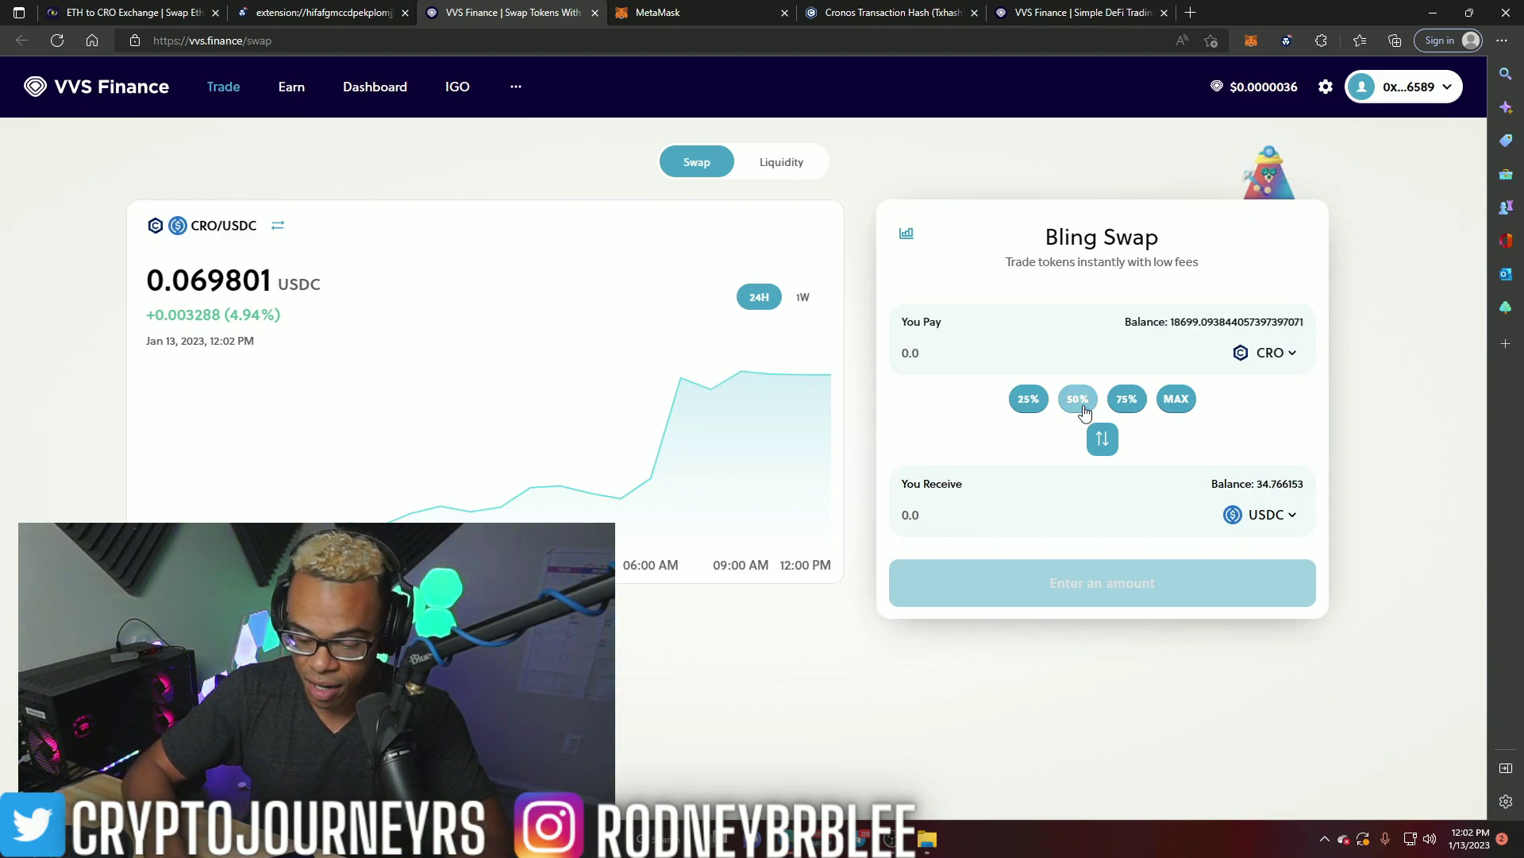
Step: On VVS Finance, set the amount to pay to 300 CRO and choose TONIC as the token to receive
text(300)
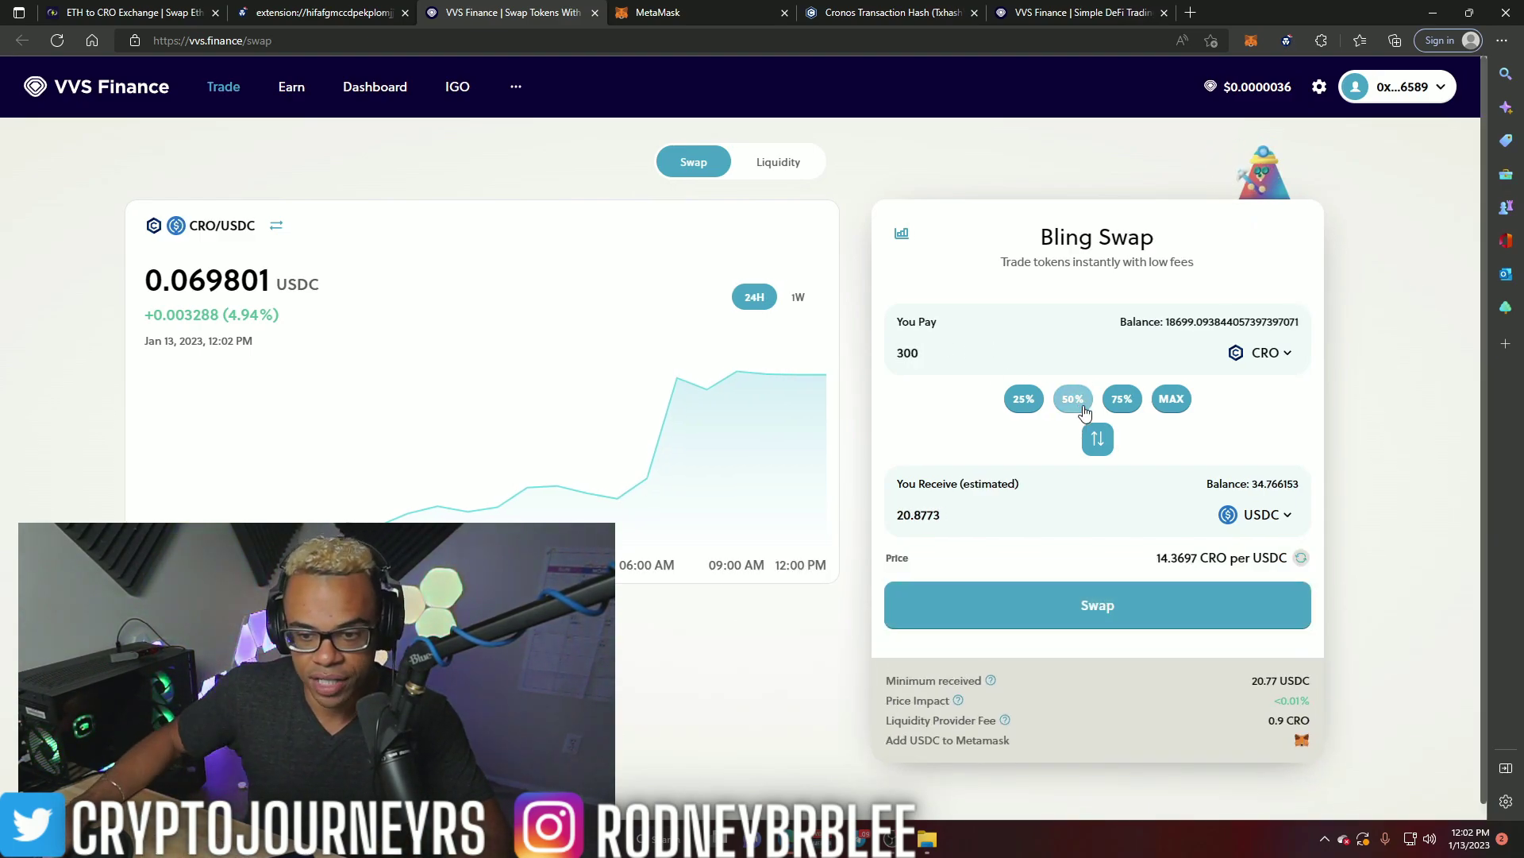
click(1264, 515)
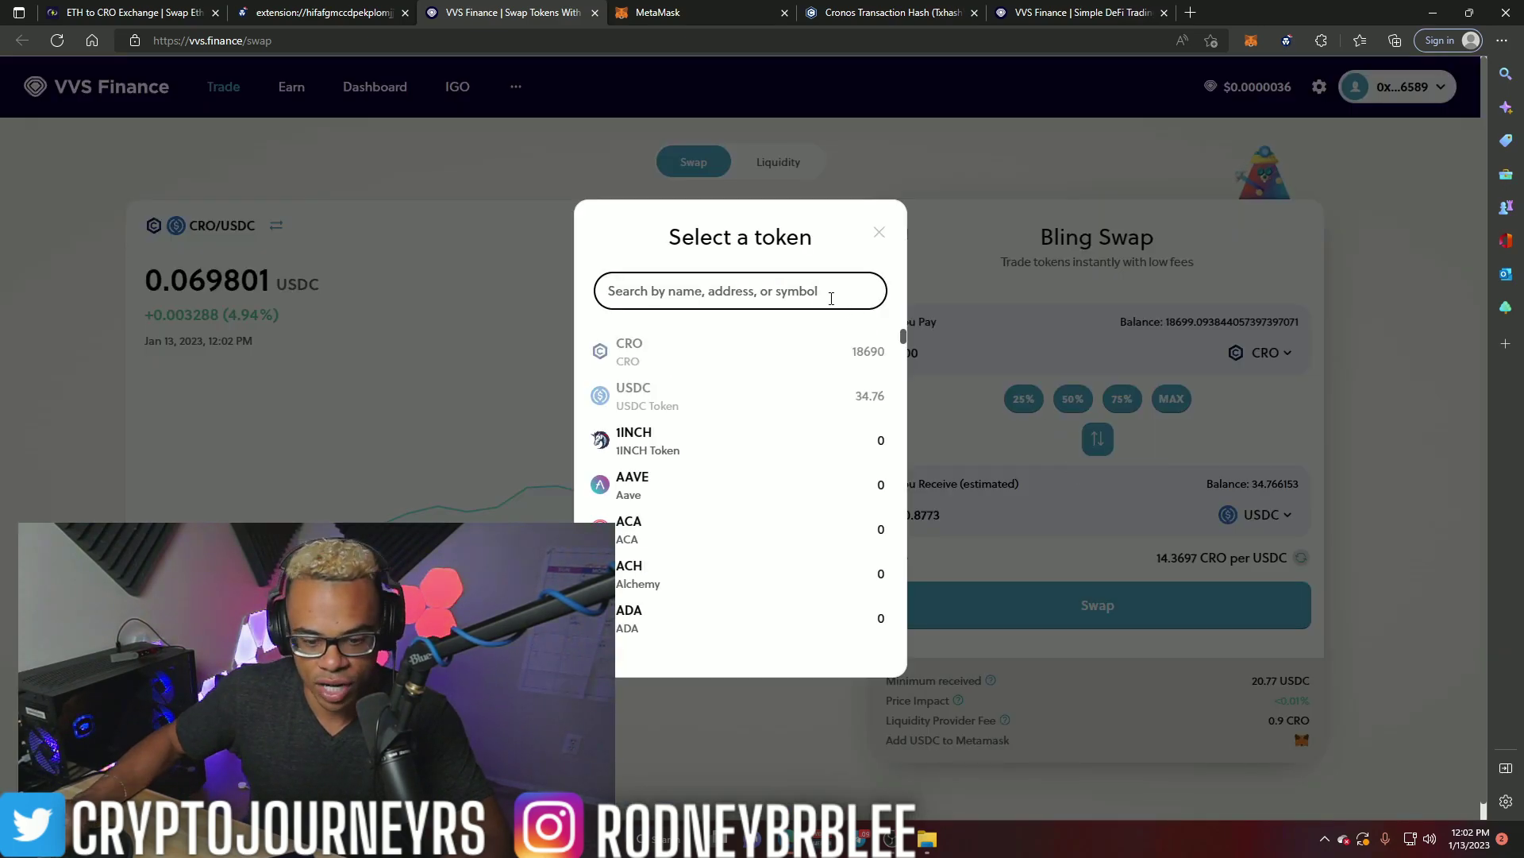
text(TONIC)
key(Return)
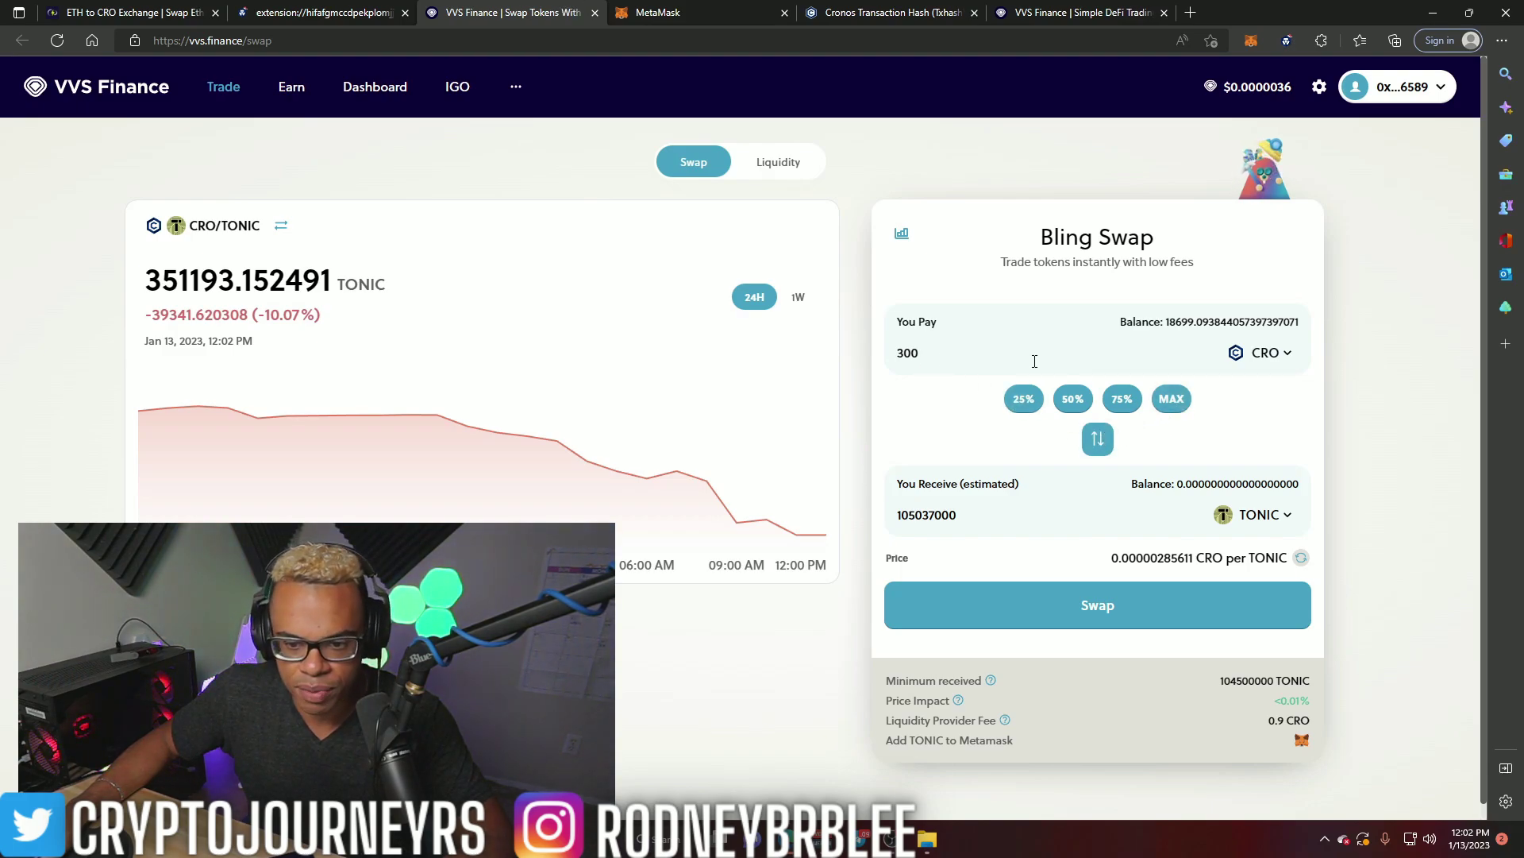
Step: Submit the 300 CRO to TONIC swap, confirm the transaction in the wallet, and dismiss the submission dialog
click(1105, 589)
click(786, 629)
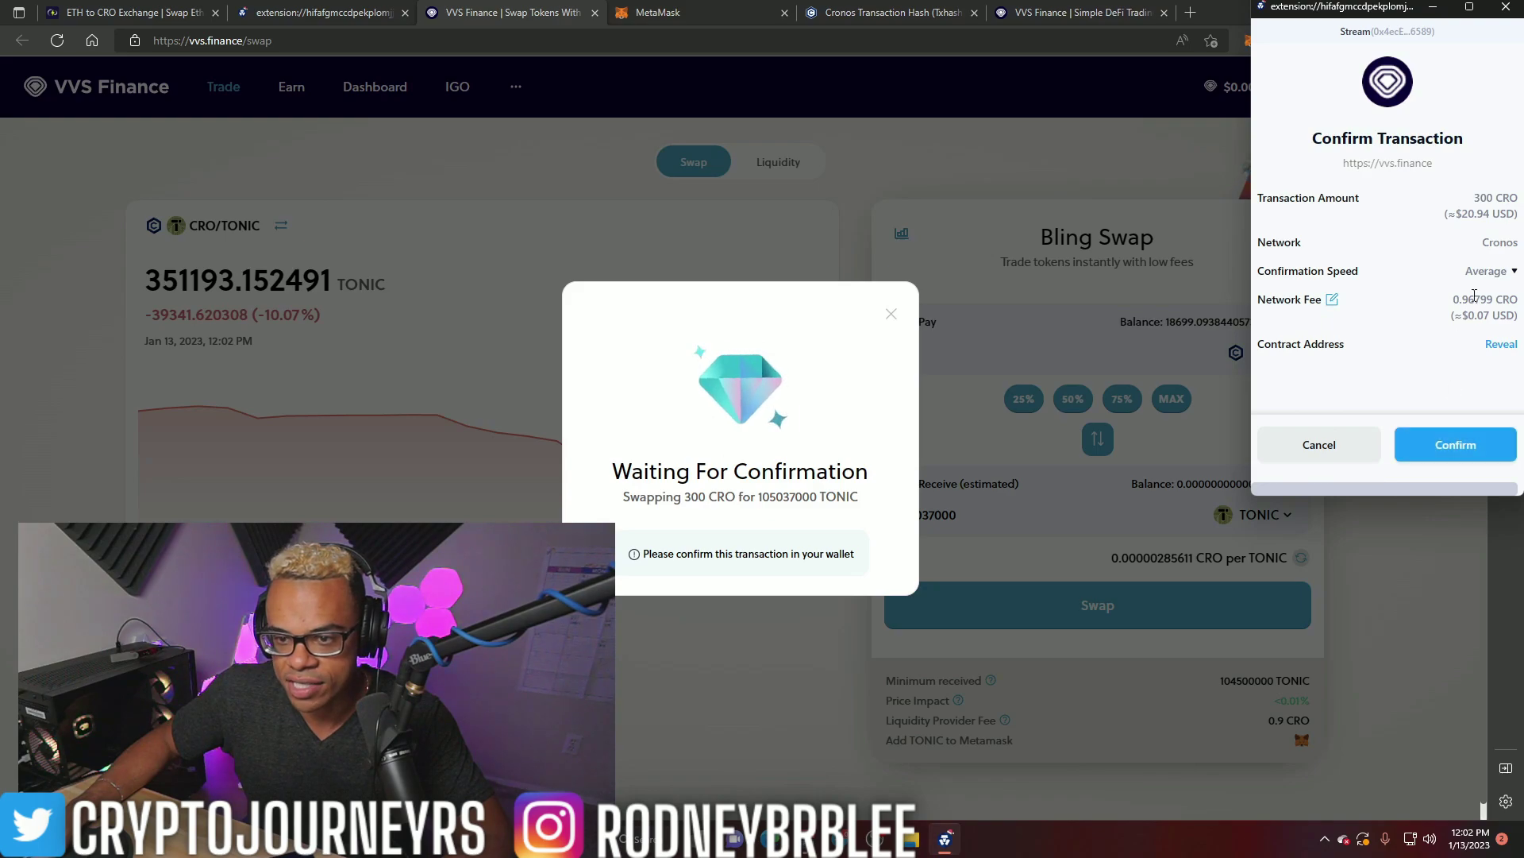
click(1456, 444)
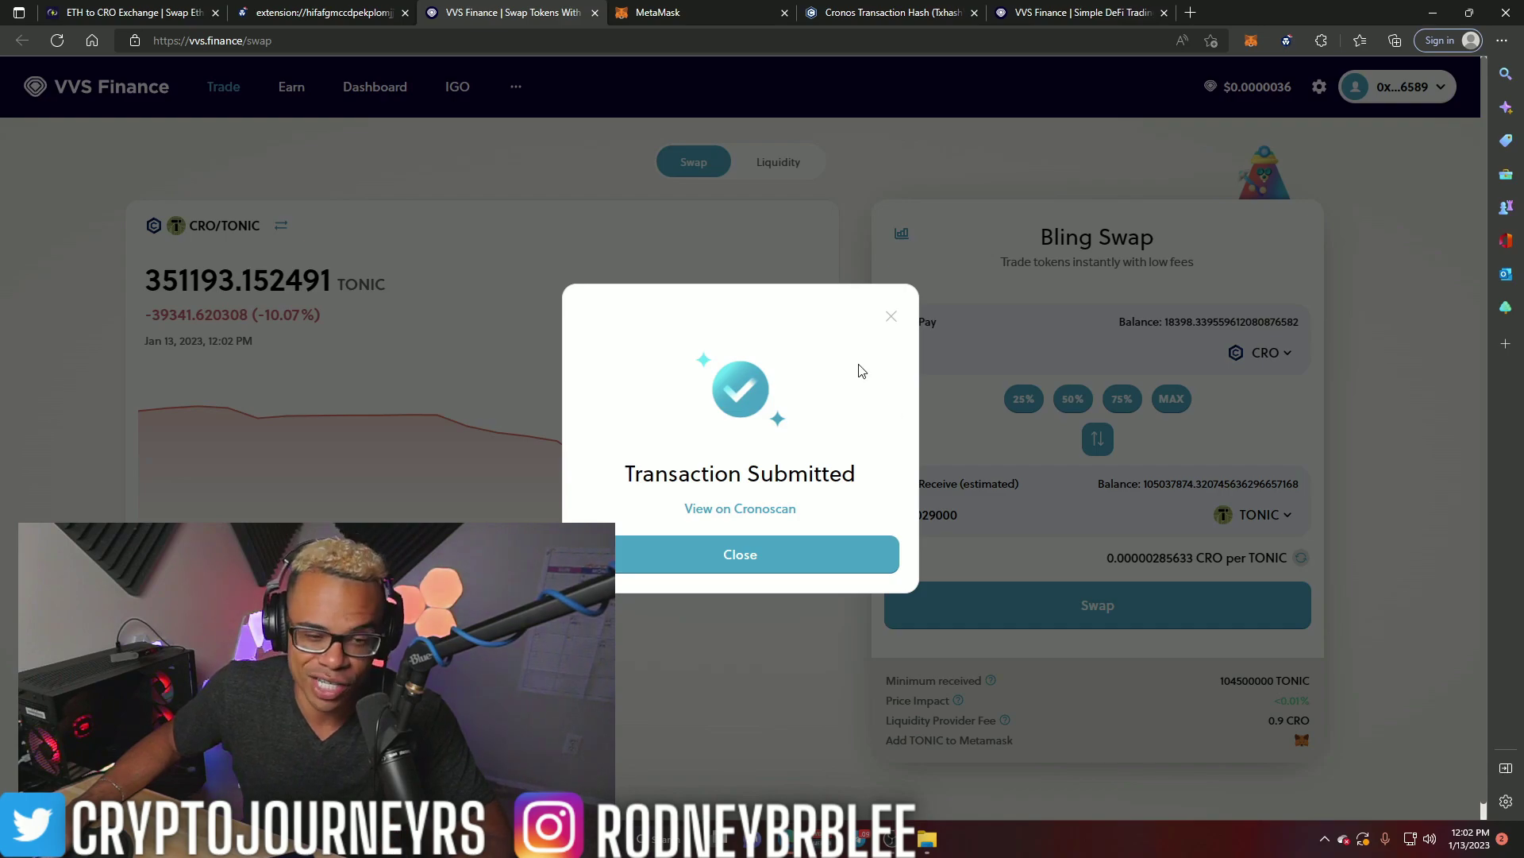
click(892, 319)
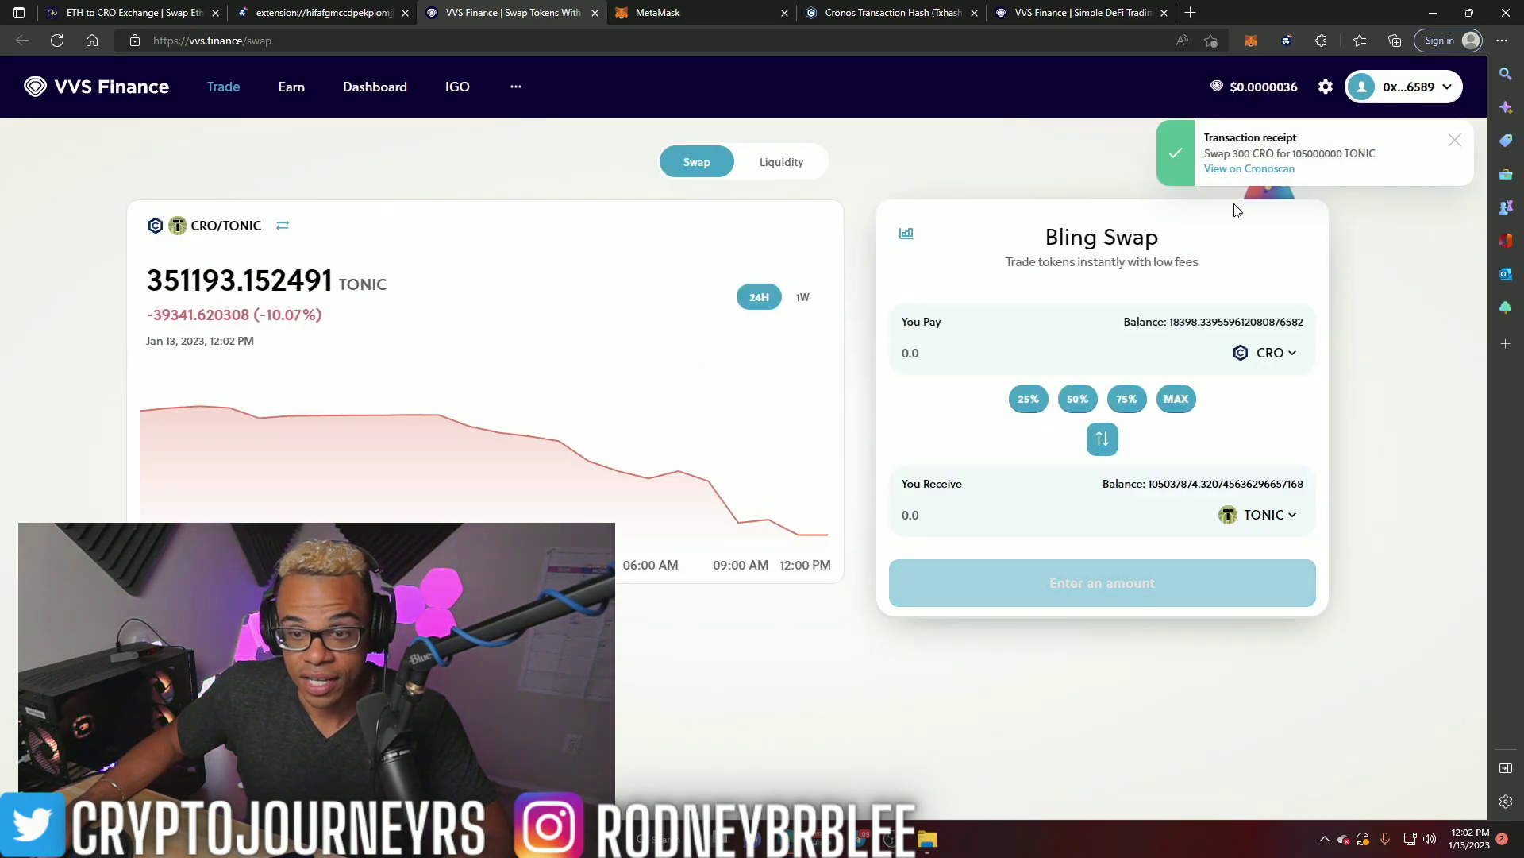
Step: Check the Tectonic balance in the Crypto.com wallet, and view the VVS Finance home page
click(1287, 41)
scroll(1146, 275, down, 1)
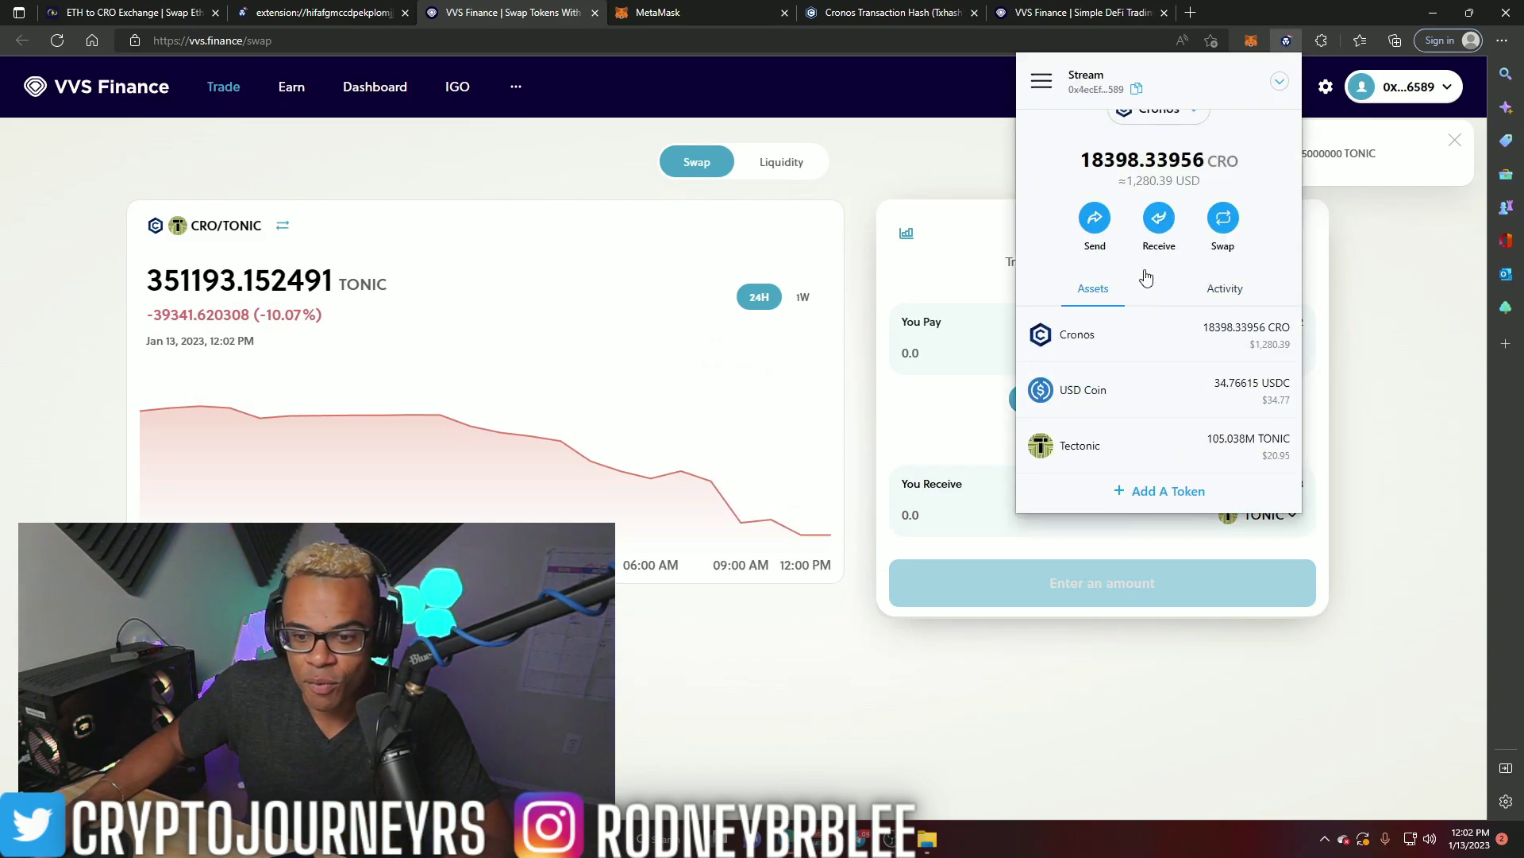
click(1167, 463)
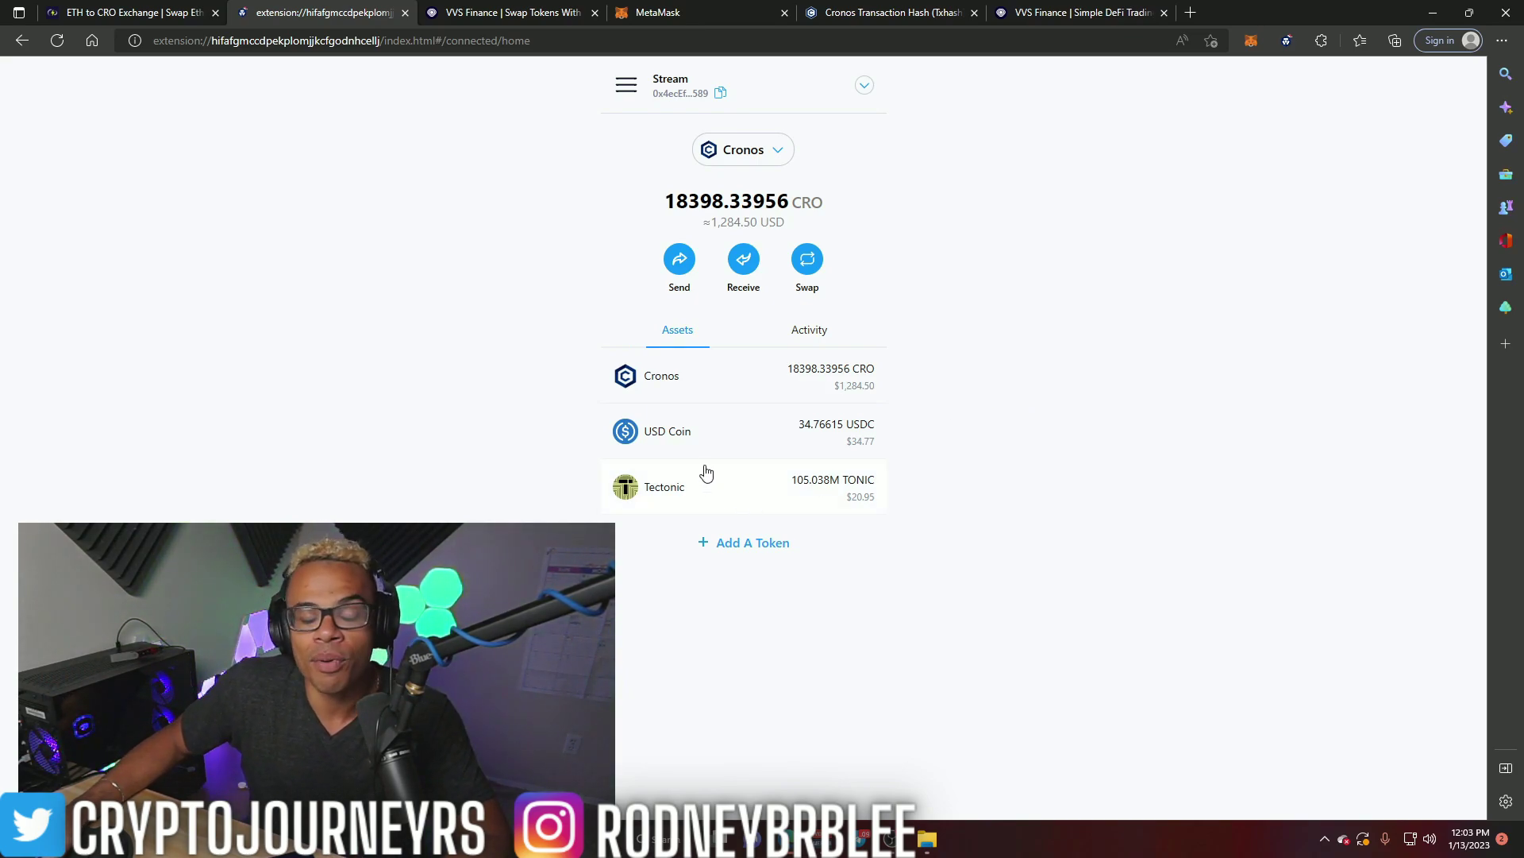
click(1068, 12)
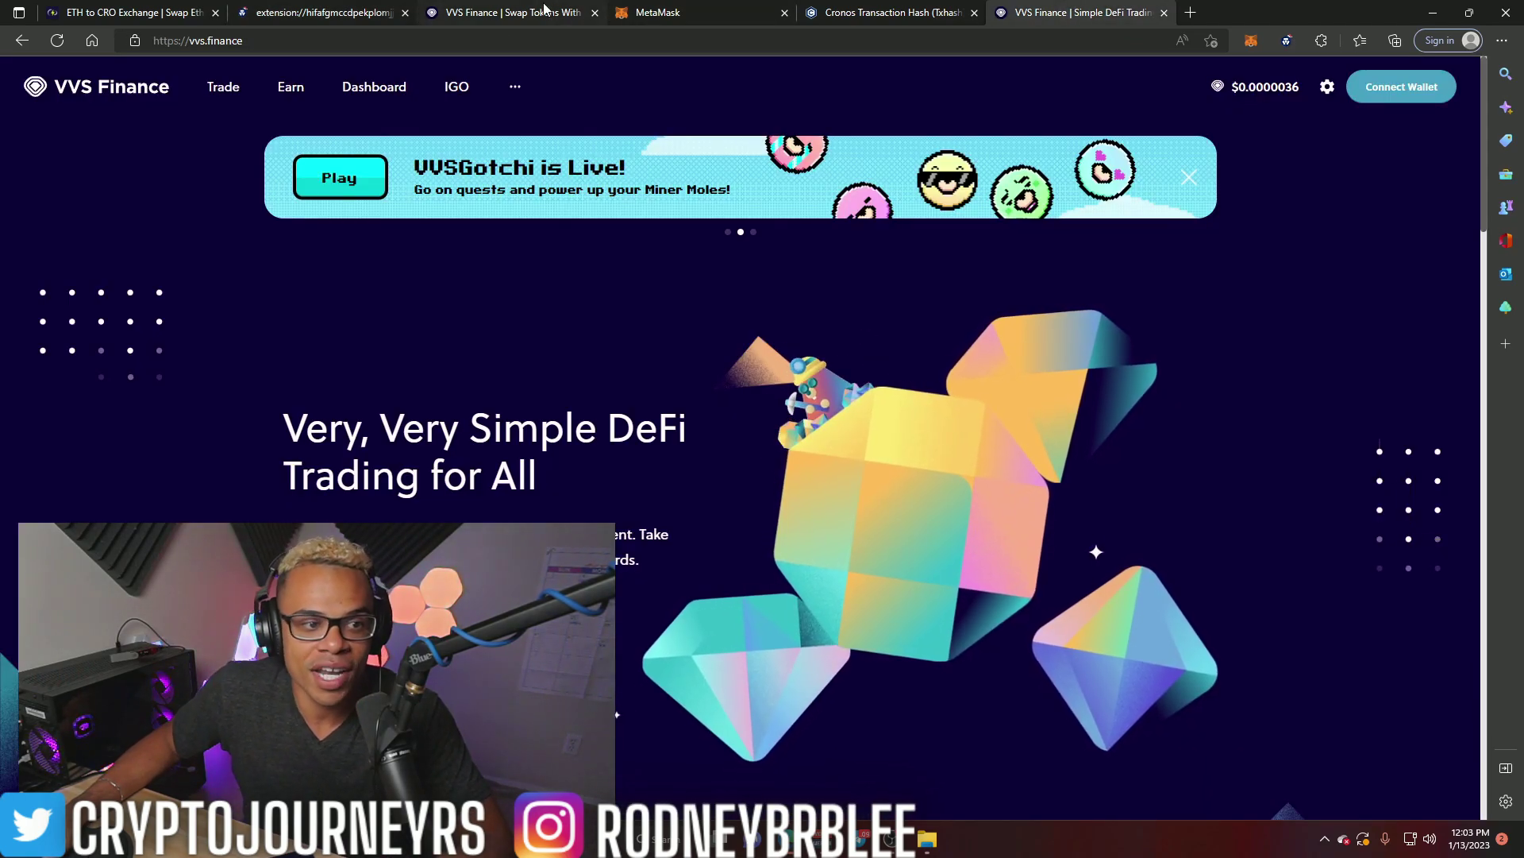